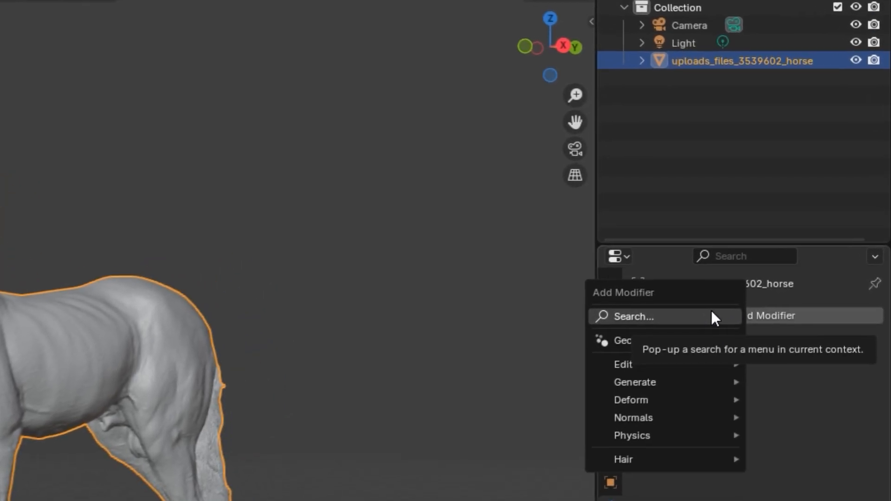
- Add a Decimate modifier to the horse, turn off its viewport display and set the Collapse ratio to 0.4452
left_click(744, 271)
type("dec")
key("Return")
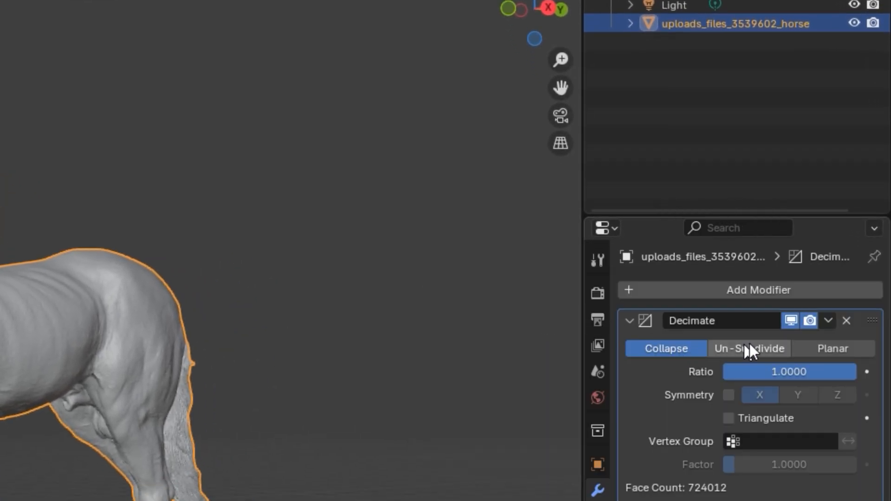
left_click(791, 321)
left_click_drag(802, 371, 783, 372)
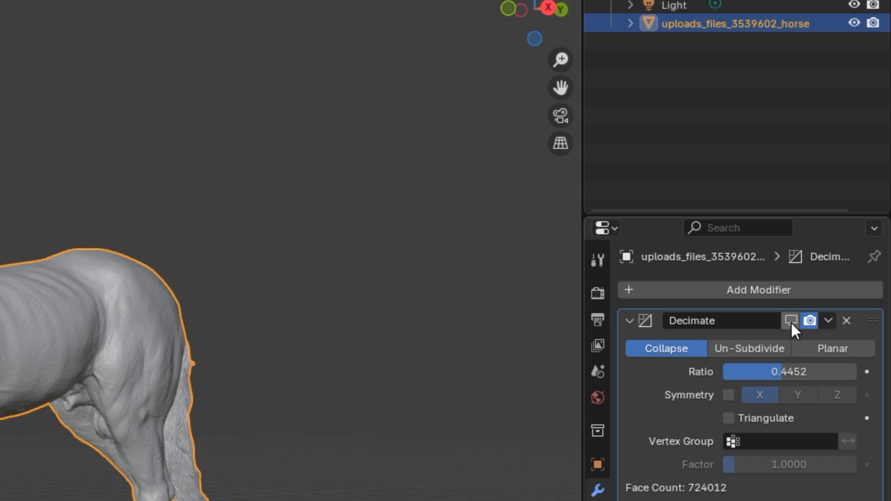
- Check the horse's decimated mesh in wireframe display and apply the Decimate modifier back in solid shading
middle_click_drag(9, 259, 125, 274)
scroll(59, 182, "up", 5)
middle_click_drag(475, 157, 477, 191, "shift")
left_click(692, 29)
scroll(549, 165, "down", 4)
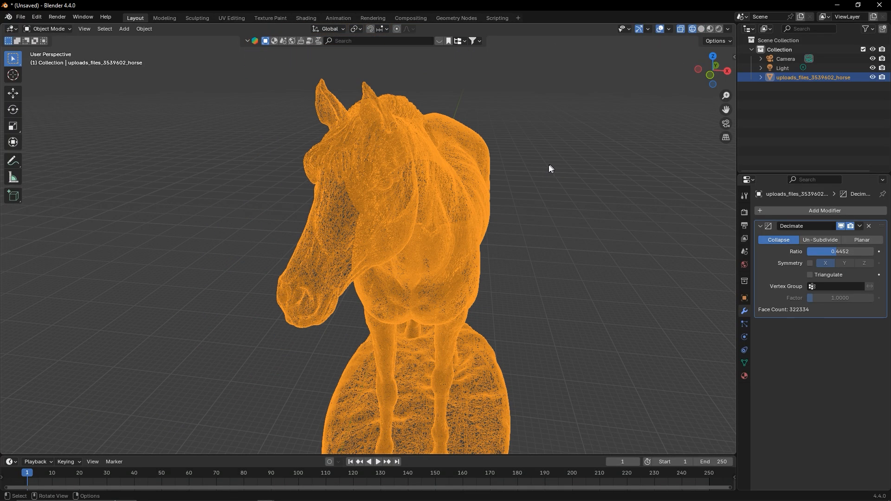
mouse_move(548, 165)
middle_mouse_down()
mouse_move(439, 171)
mouse_move(655, 164)
middle_mouse_up()
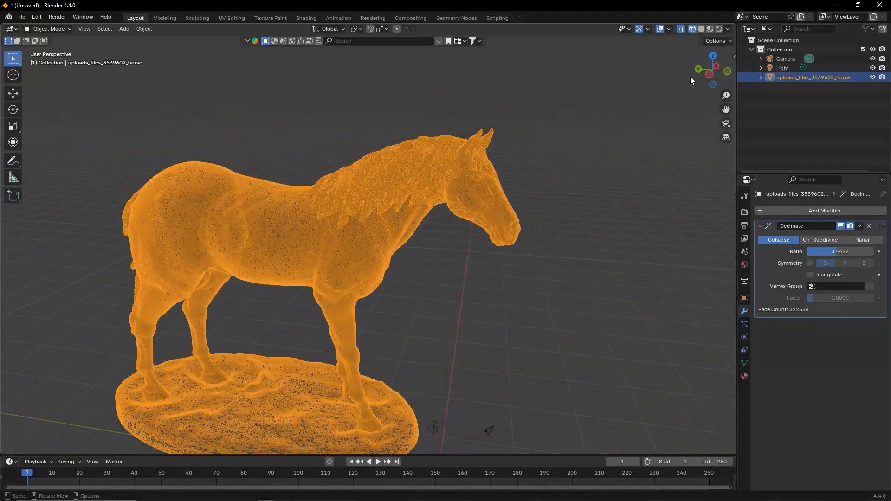
left_click(700, 29)
left_click(860, 226)
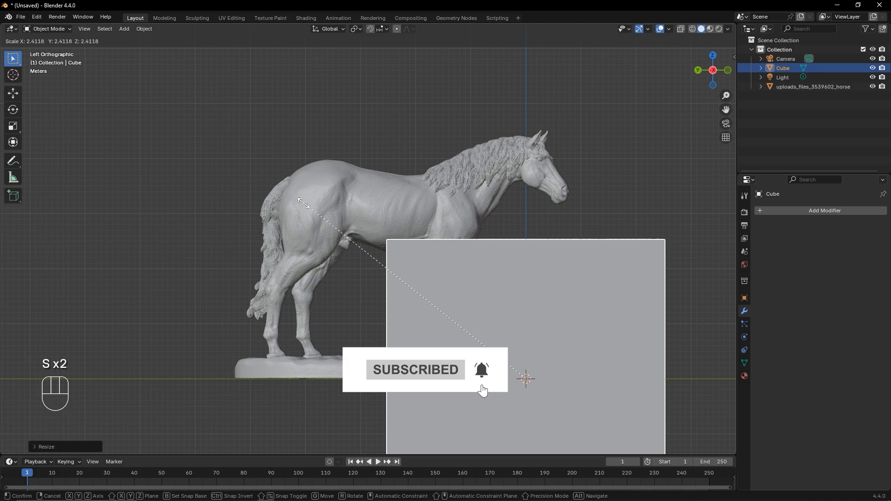
- Move the enlarged cube in the left view so it covers the horse's hindquarters and body
key("g")
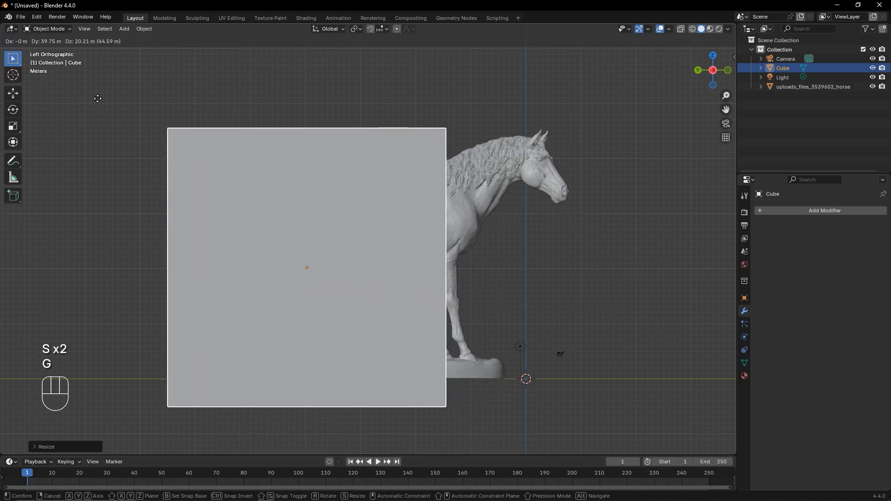
left_click(95, 104)
key("g")
key("r")
key("z")
left_click(209, 127)
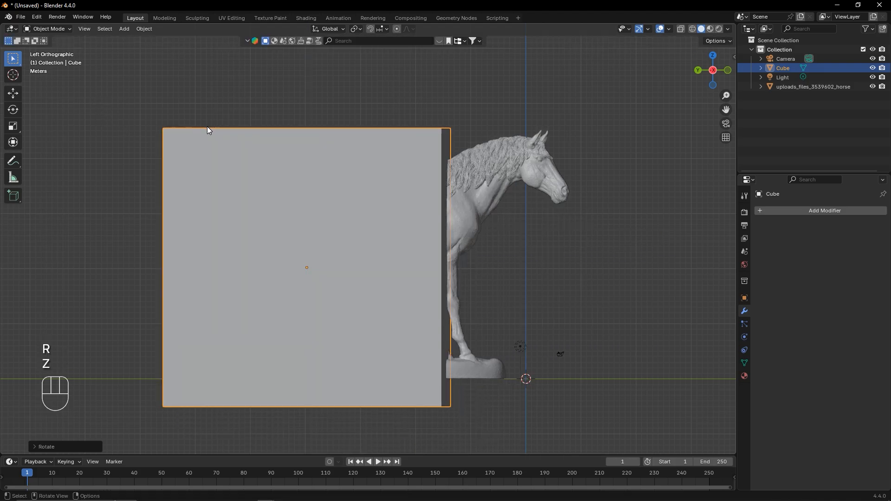
key("ctrl+z")
- Tilt the cube in the left view and reposition it so only the horse's head and neck stick out
key("r")
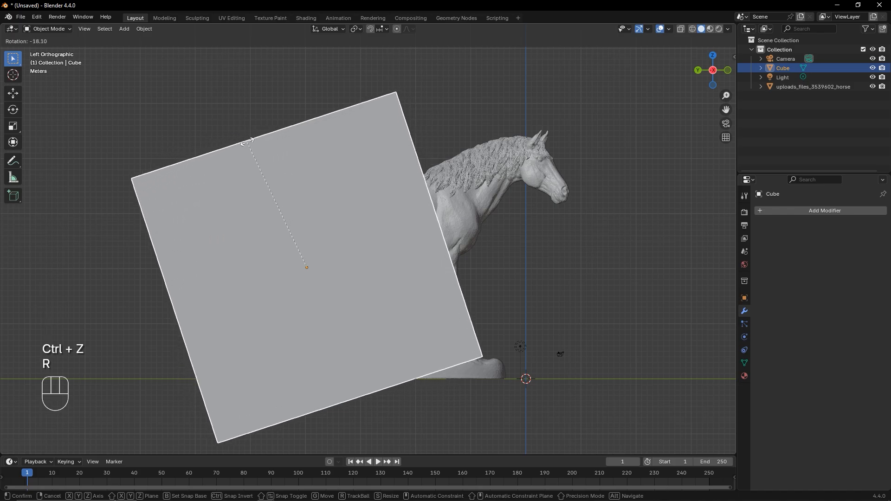
left_click(215, 149)
key("g")
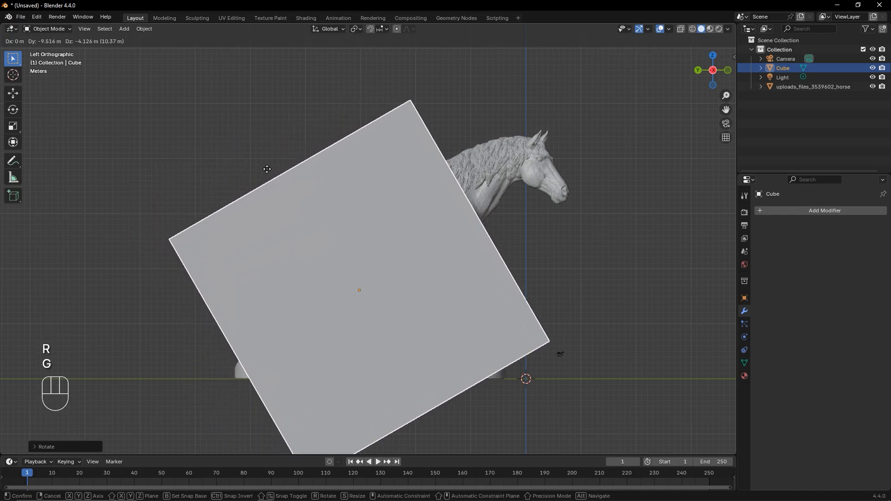
left_click(267, 174)
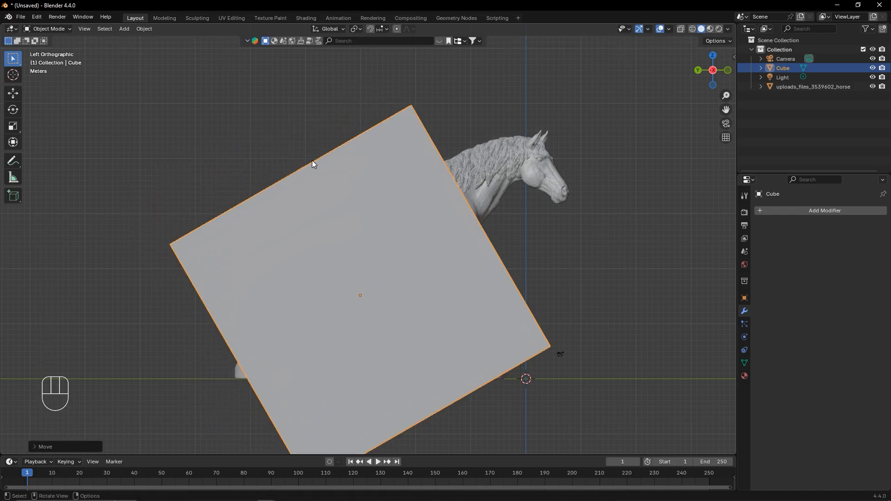
key("r")
left_click(346, 176)
middle_click_drag(318, 195, 404, 239)
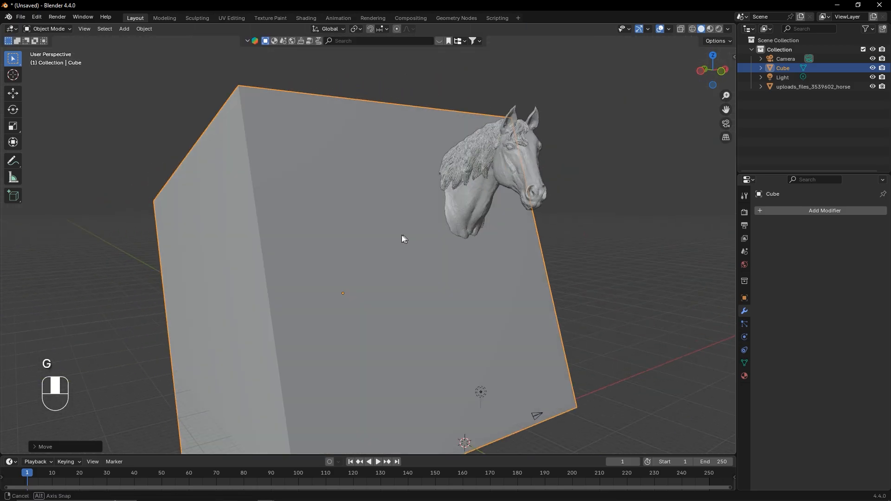
- Move the cube along the X axis in the front view to centre it on the horse
key("KP_1")
key("g")
key("y")
key("x")
left_click(418, 234)
- Select the horse and add a Boolean modifier to it
middle_click_drag(538, 186, 468, 209)
left_click(273, 170)
middle_click_drag(273, 169, 645, 192)
left_click(768, 203)
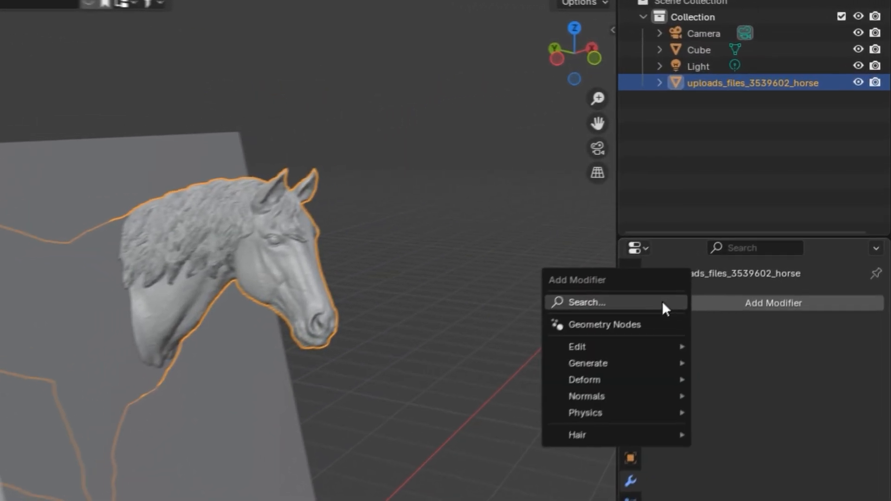
left_click(733, 202)
type("boo")
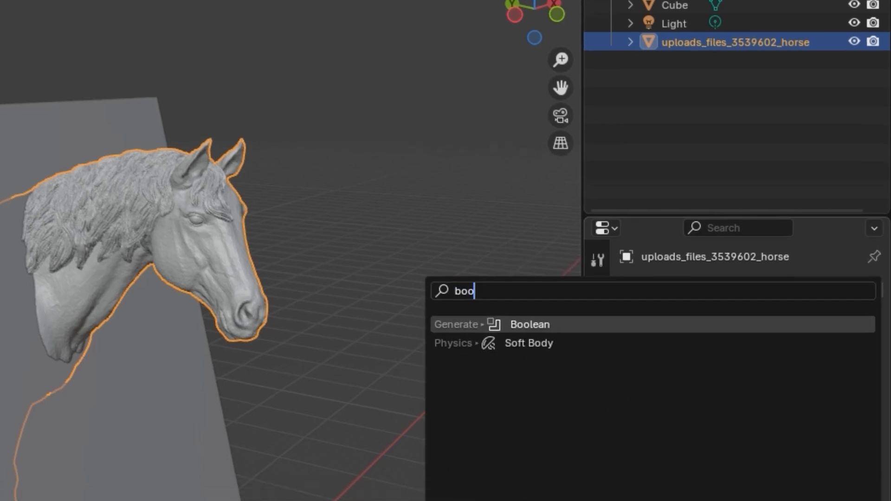
type("l")
left_click(546, 322)
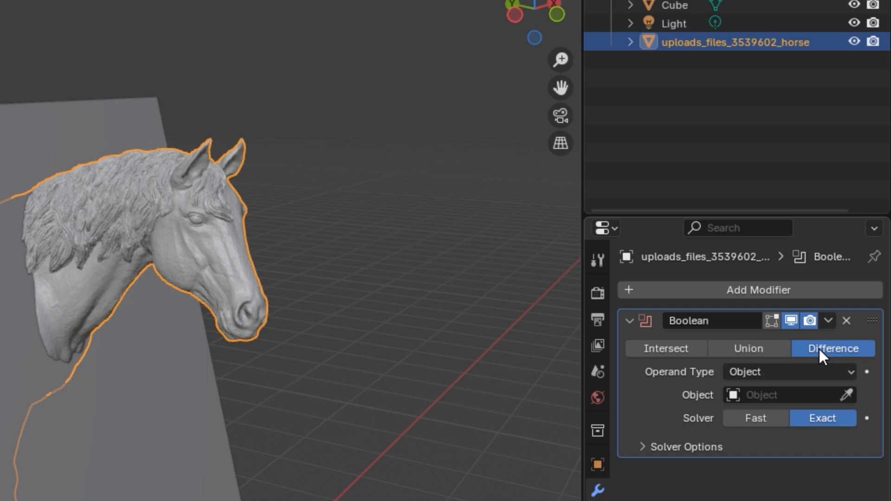
- Pick the cube as the object of the Boolean Difference and apply the modifier
left_click(846, 395)
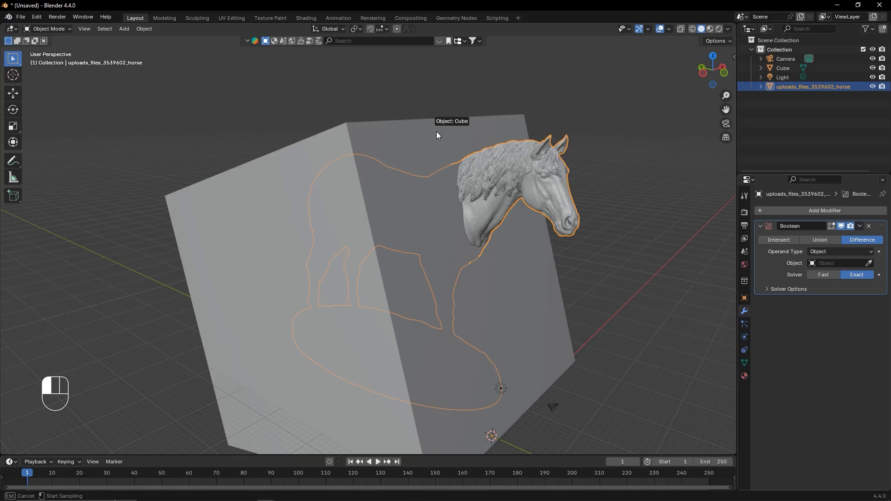
left_click(435, 131)
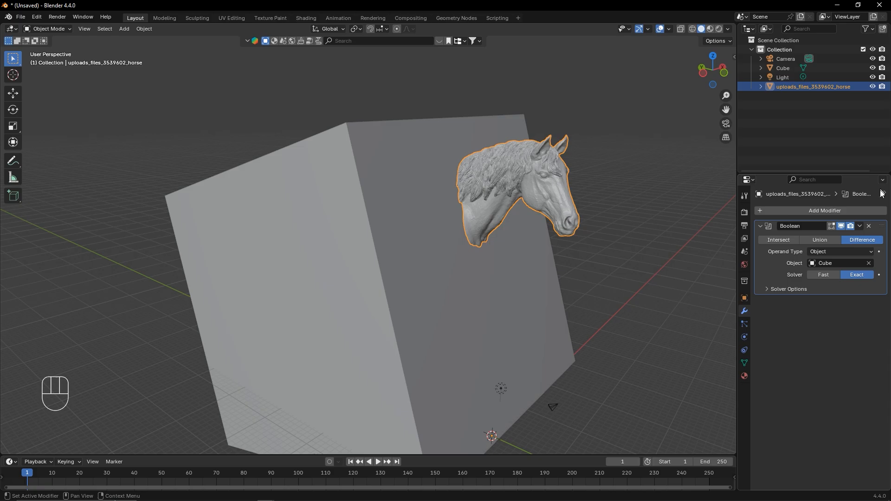
left_click(860, 226)
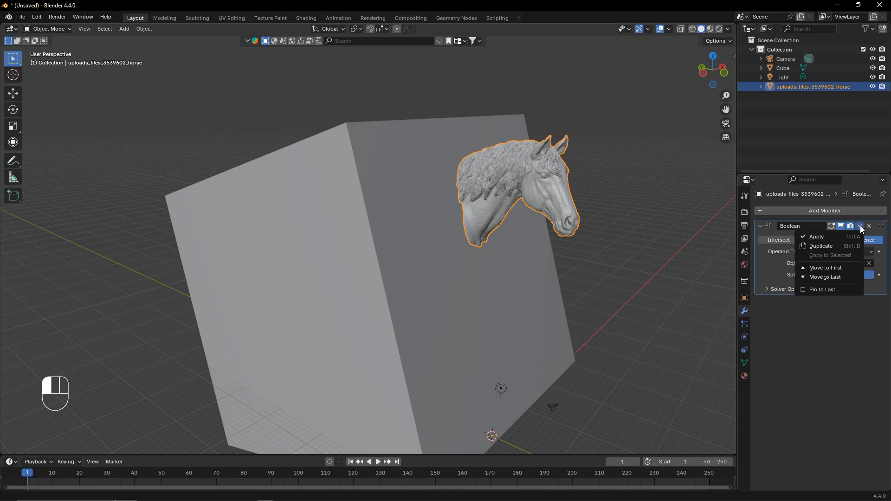
left_click(818, 238)
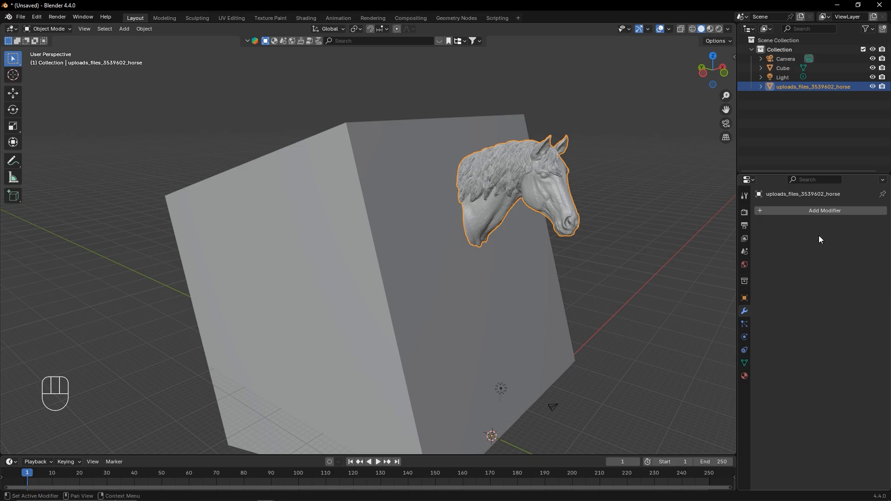
- Delete the cube used for the cut
scroll(498, 228, "down", 2)
left_click(376, 201)
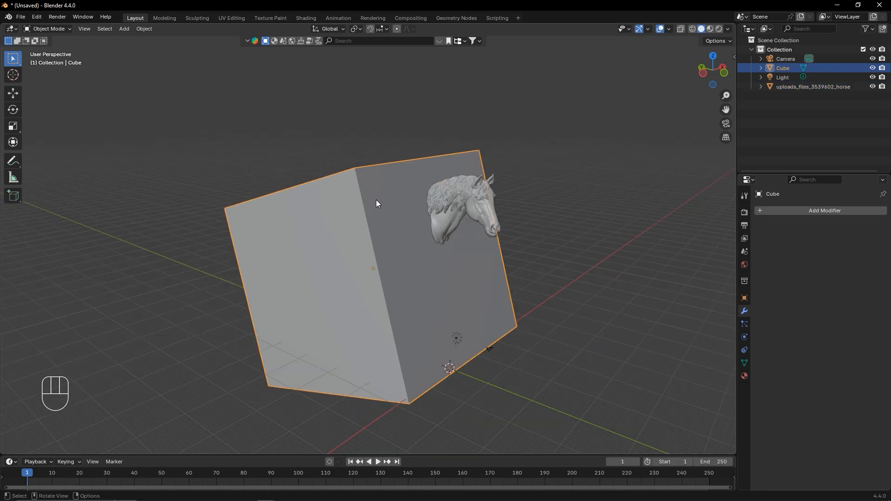
key("Delete")
- Rotate the cut horse head about -29° in the left view and shade it smooth
middle_click_drag(376, 201, 482, 204)
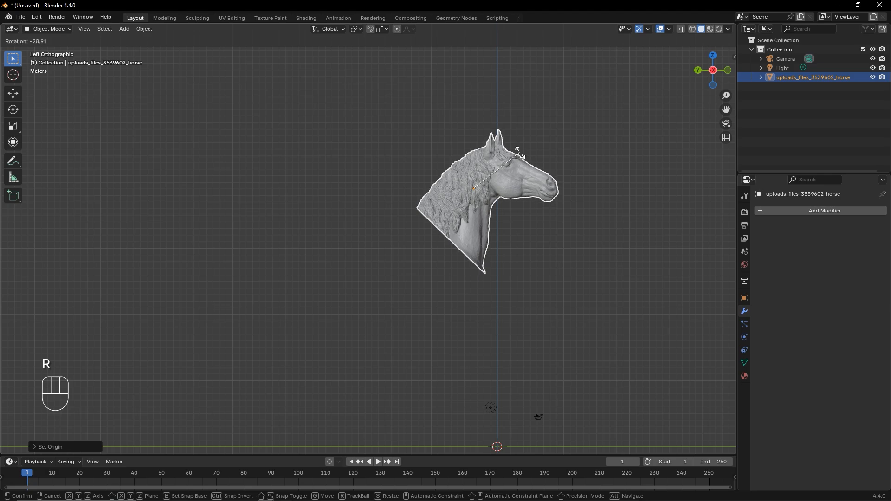
left_click(521, 154)
scroll(519, 170, "up", 5)
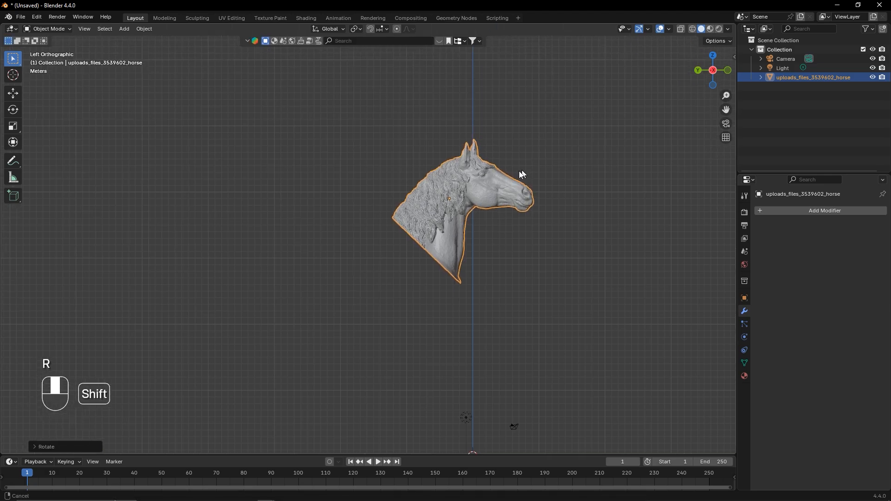
mouse_move(499, 178)
middle_mouse_down()
mouse_move(513, 166)
mouse_move(456, 182)
mouse_move(500, 168)
middle_mouse_up()
right_click(500, 169)
left_click(457, 129)
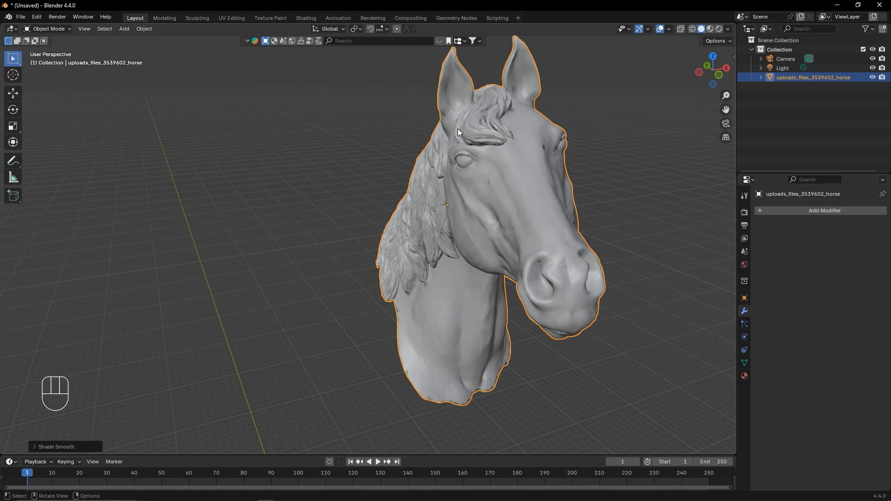
- Enter Edit Mode in wireframe display and lasso-select the head vertices, leaving the neck unselected
middle_click_drag(521, 198, 345, 188)
scroll(345, 188, "up", 3)
scroll(346, 188, "down", 10)
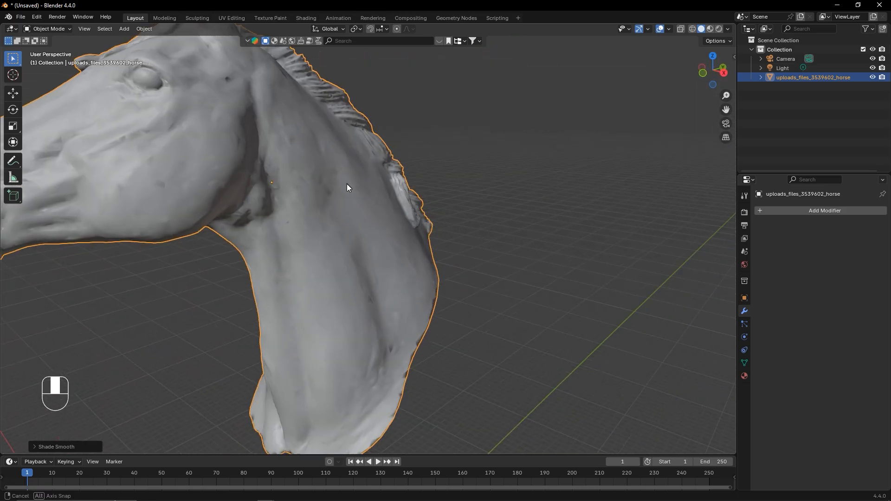
key("Tab")
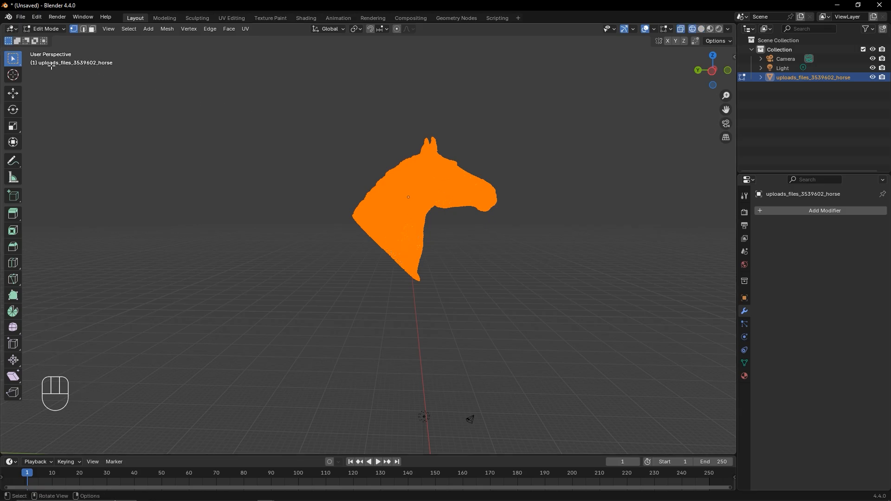
key("w")
middle_click_drag(548, 160, 541, 161)
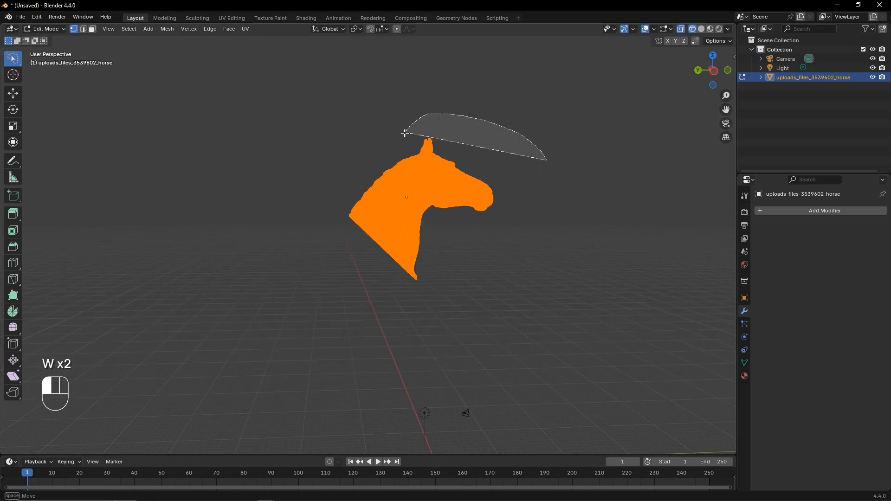
mouse_move(405, 133)
left_mouse_down()
mouse_move(399, 171)
mouse_move(547, 162)
left_mouse_up()
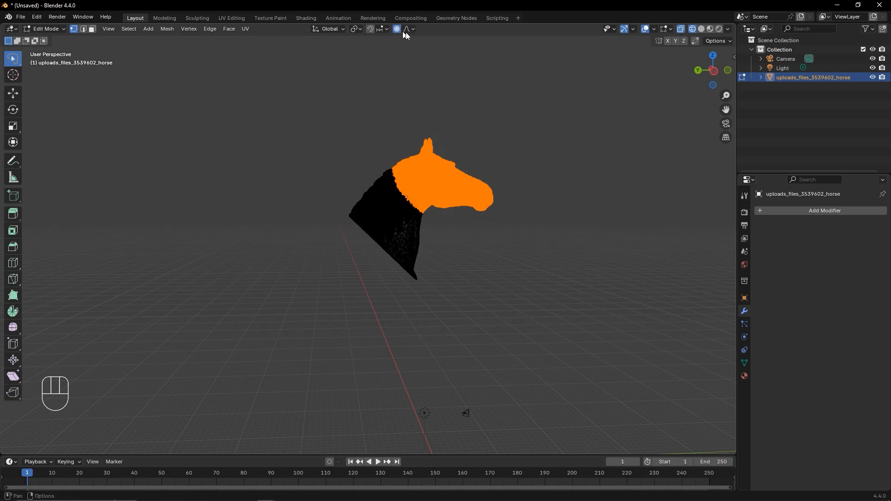
- Enlarge the proportional editing influence to about 8.14 and rotate the selected head downward about 10°
scroll(488, 168, "up", 2)
middle_click_drag(487, 167, 454, 179, "shift")
key("g")
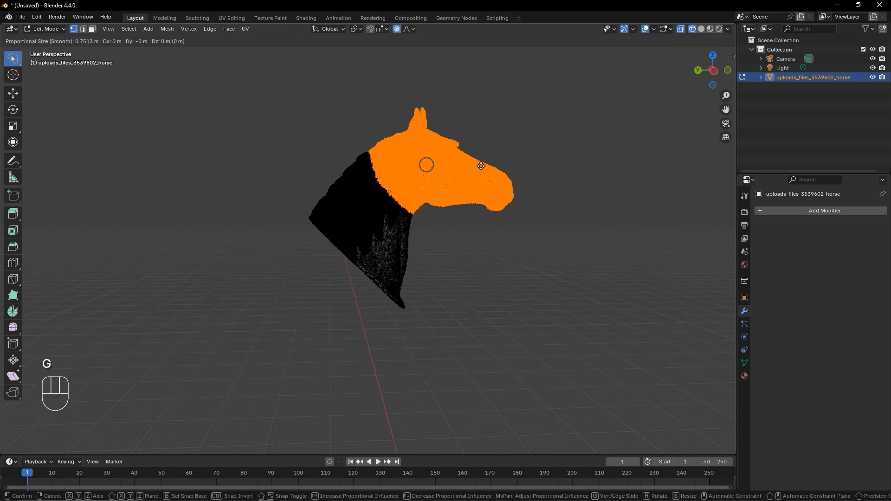
scroll(481, 165, "down", 10)
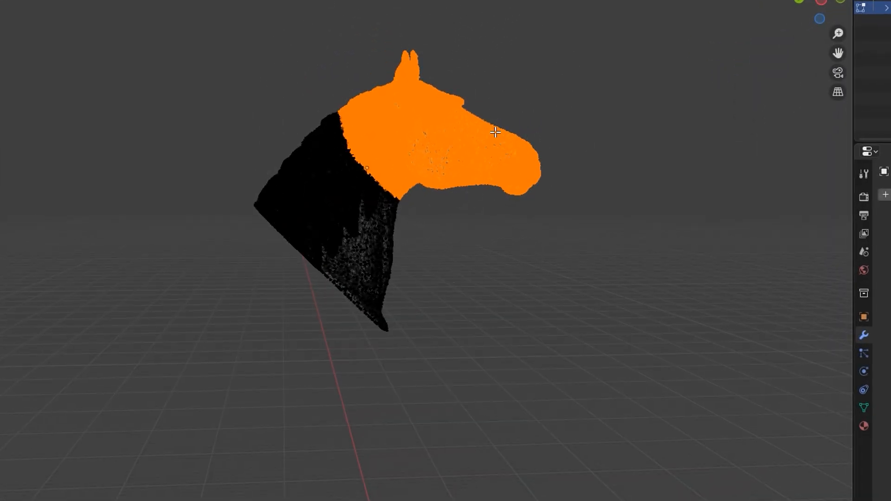
scroll(495, 132, "up", 4)
key("r")
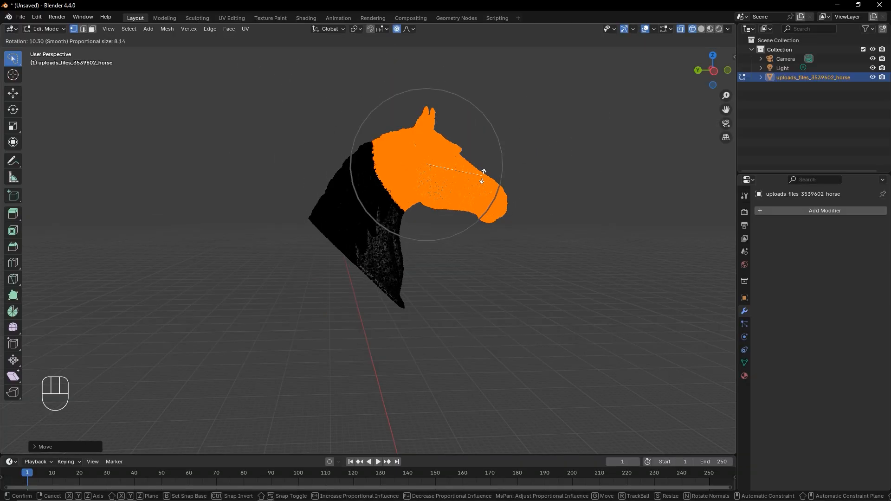
key("g")
right_click(485, 182)
key("r")
key("z")
left_click(484, 183)
key("ctrl+z")
- Rotate the selected head further downward with proportional editing
middle_click_drag(483, 182, 386, 270)
key("r")
left_click(388, 270)
- Shrink the head selection nine times with Select Less and move the remaining vertices in the left view
key("ctrl+KP_3")
key("ctrl+KP_3")
key("ctrl+KP_3")
key("ctrl+KP_3")
key("ctrl+KP_3")
key("ctrl+KP_3")
key("ctrl+KP_3")
key("ctrl+KP_3")
key("ctrl+KP_3")
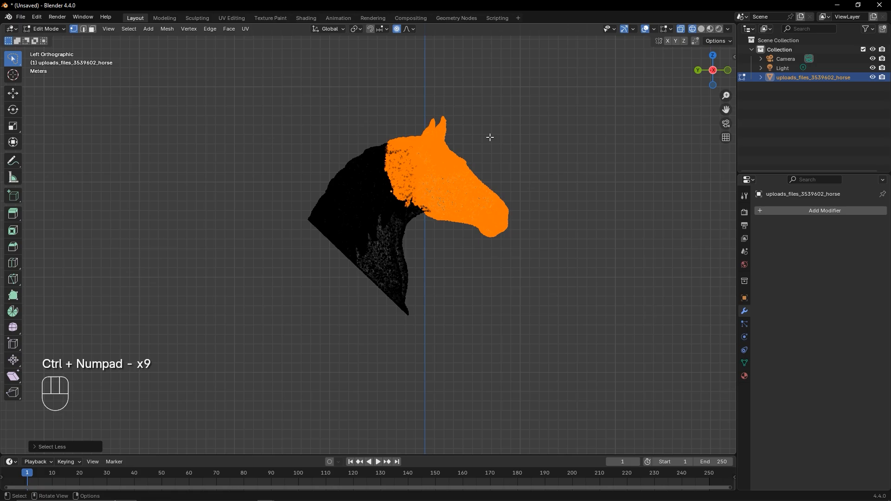
key("g")
left_click(493, 170)
- Switch to solid shading and, in face select mode, select the large cut face at the base of the neck
mouse_move(511, 174)
middle_mouse_down()
mouse_move(413, 218)
mouse_move(566, 186)
middle_mouse_up()
key("Tab")
left_click(701, 29)
key("Tab")
key("g")
key("Tab")
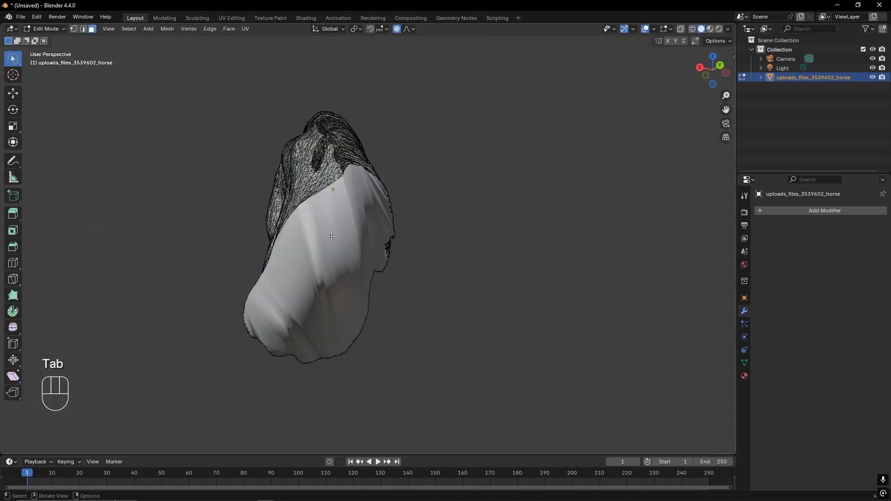
left_click(339, 244)
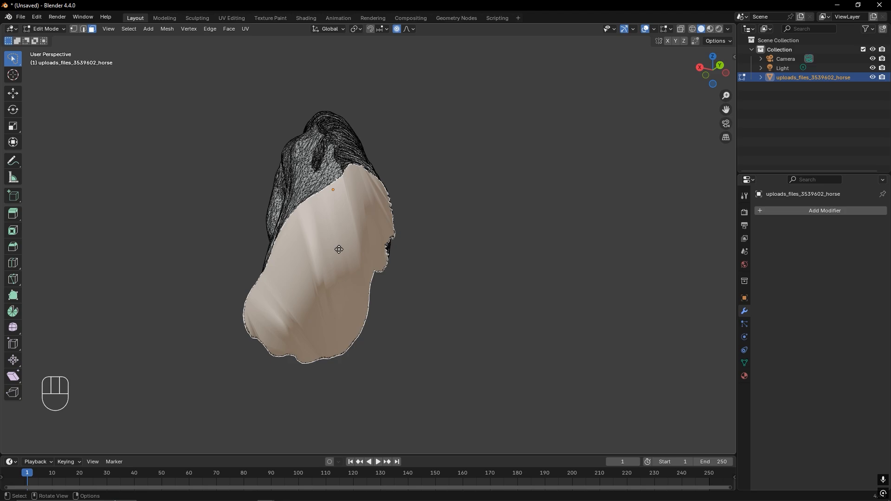
- Extrude the cut face in place and scale it inward to about 0.88
key("e")
left_click(339, 250)
key("s")
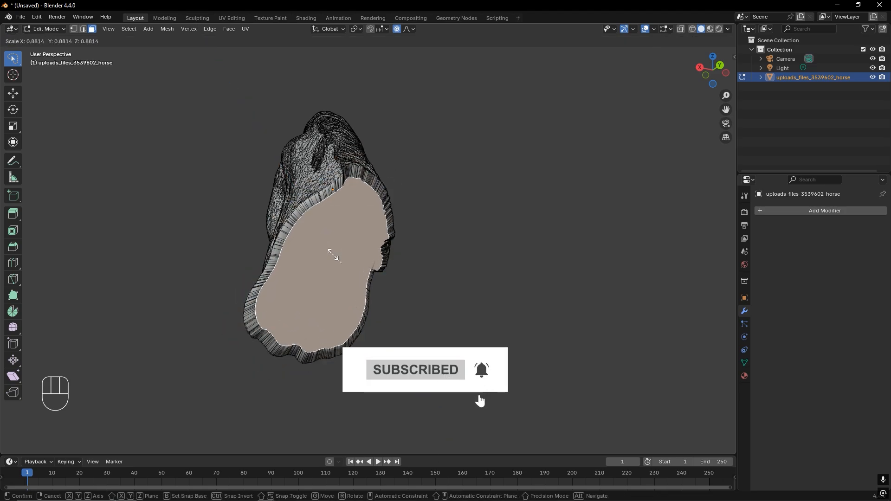
left_click(333, 254)
- Repeat the extrude and inward scaling until only a small face remains at the centre of the cut
key("shift+r")
key("shift+r")
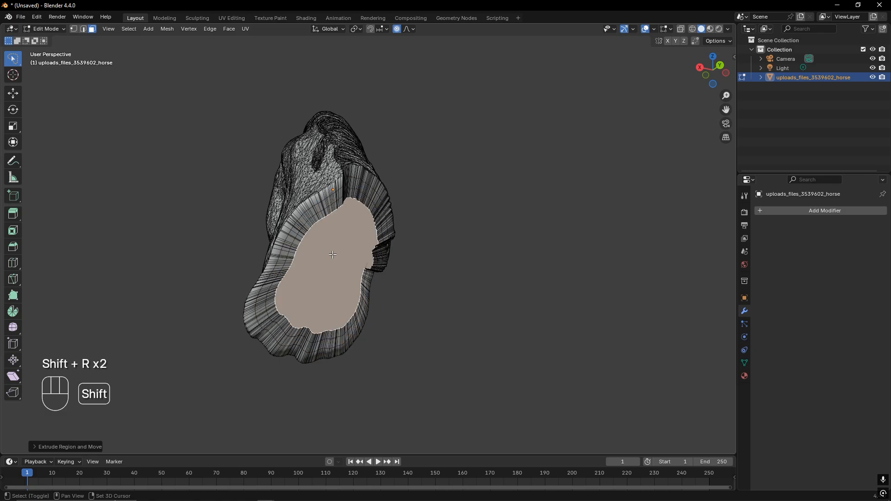
key("shift+r")
key("shift+r")
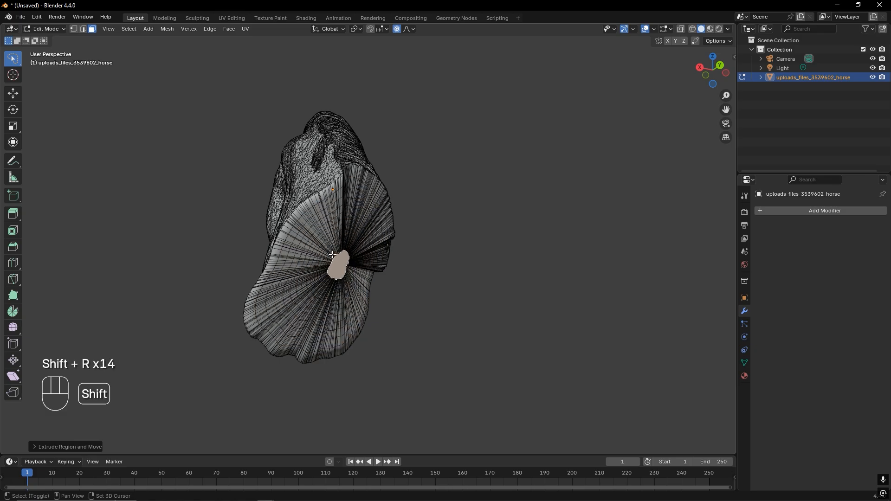
- Extrude the remaining small face at the centre of the neck cut once more and scale it inward to the middle
scroll(333, 255, "up", 6)
middle_click_drag(339, 261, 378, 219, "shift")
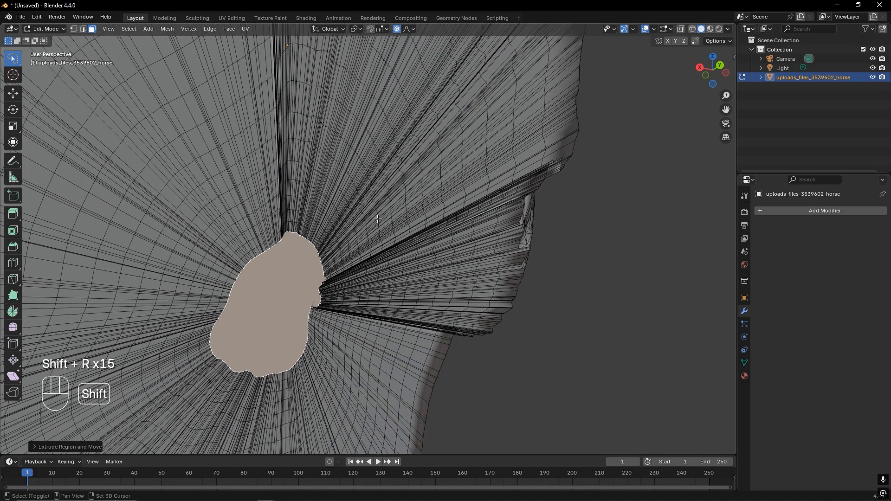
key("e")
key("s")
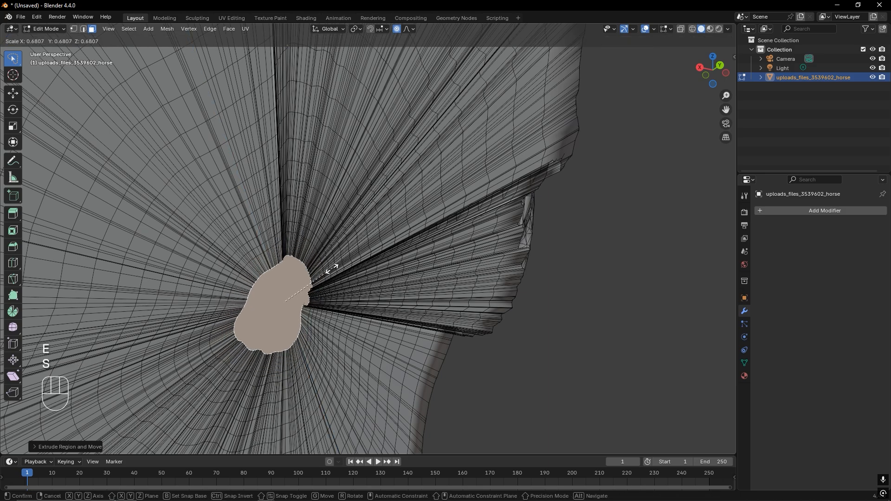
left_click(285, 303)
- Remesh the horse bust in Sculpt Mode, inspect the closed neck base and undo the last three changes
key("ctrl+r")
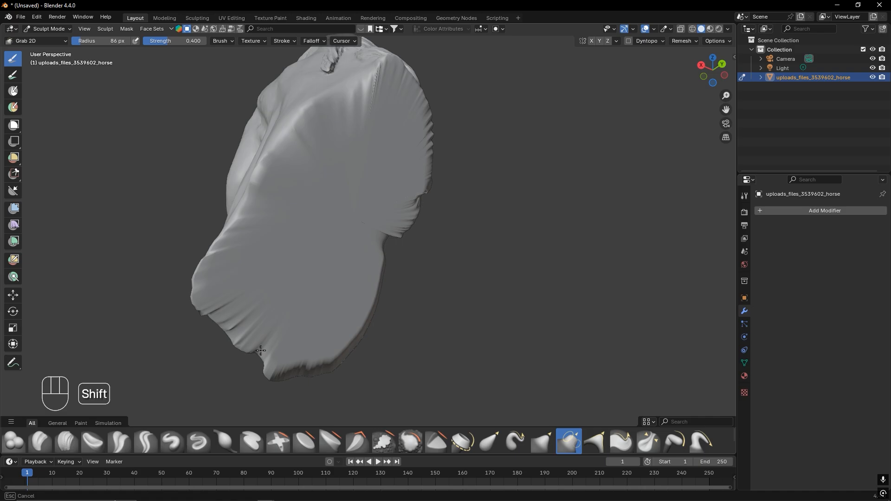
middle_click_drag(261, 351, 240, 148)
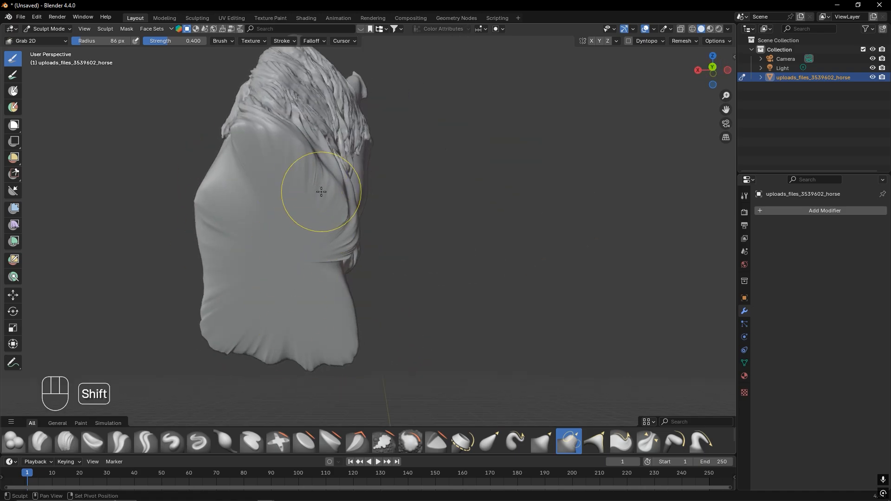
key("ctrl+z")
key("ctrl+z")
key("ctrl+z")
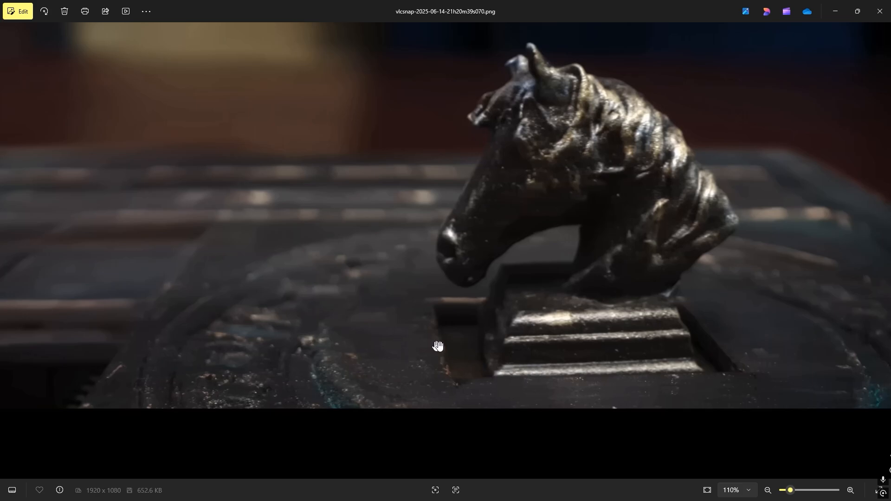
- Add a plane beneath the horse's neck and scale it up as the footprint of a pedestal
key("s")
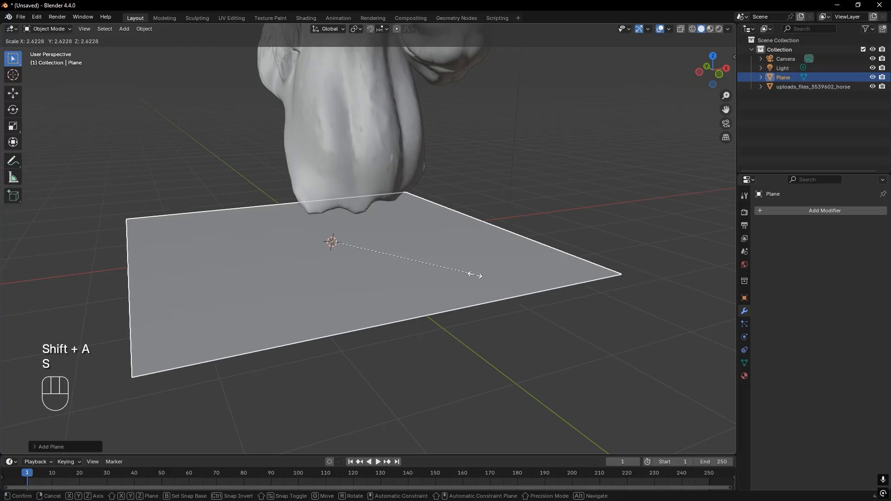
left_click(410, 271)
key("s")
left_click(418, 264)
- Extrude the plane upward along the Z axis by about 0.3 m to form the pedestal's lowest tier
key("Tab")
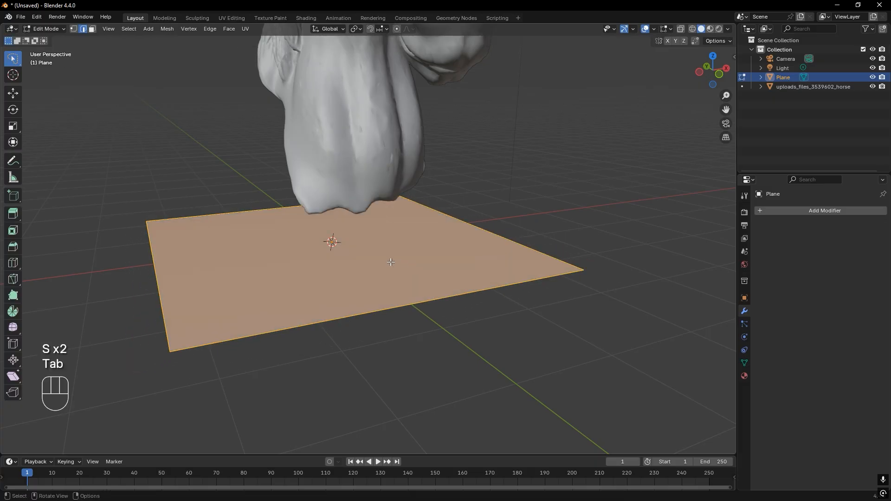
middle_click_drag(390, 262, 367, 266)
key("e")
key("z")
key("z")
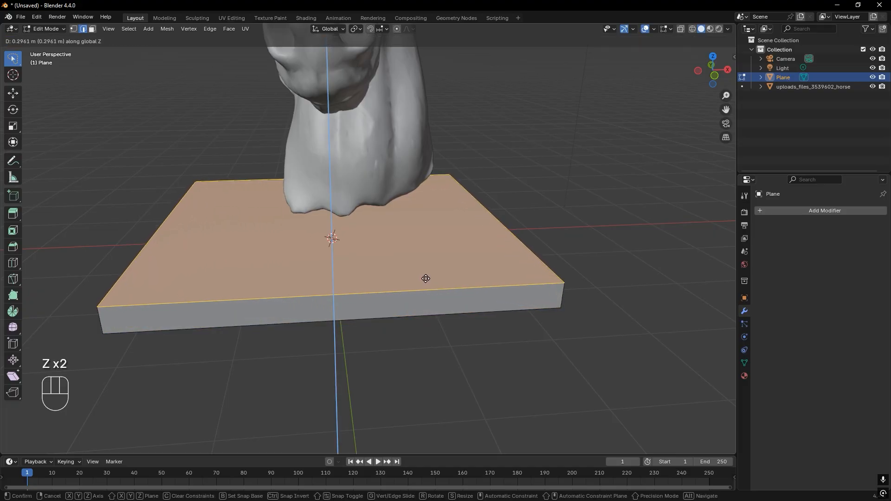
left_click(423, 278)
- Inset the top face by about 0.06 m and extrude it upward along Z as a second tier
key("i")
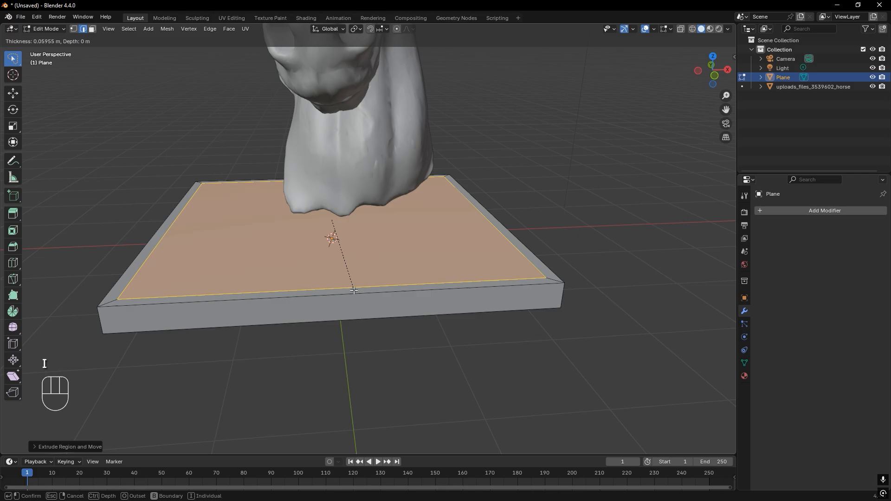
left_click(354, 290)
key("e")
key("z")
key("z")
left_click(388, 275)
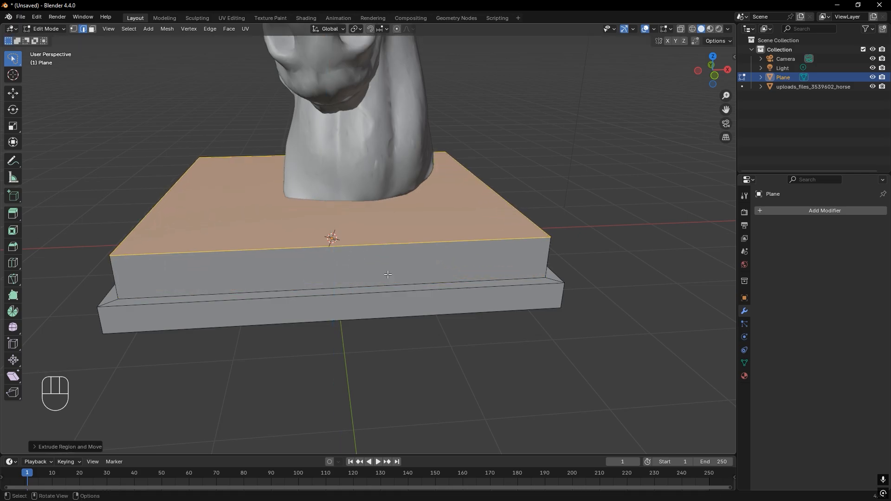
- Inset the second tier's top face slightly and extrude it upward along Z as a third tier
key("i")
left_click(372, 273)
key("e")
key("z")
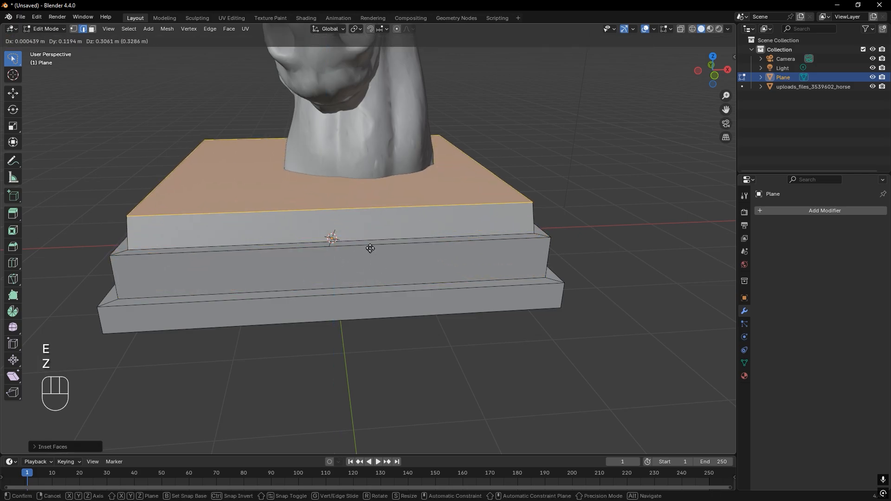
key("z")
left_click(354, 215)
- Select the edges around the pedestal's bottom, extrude them and scale them outward into a wide flared skirt
middle_click_drag(354, 214, 417, 199)
key("2")
left_click(392, 318)
left_click(436, 315, "alt+shift")
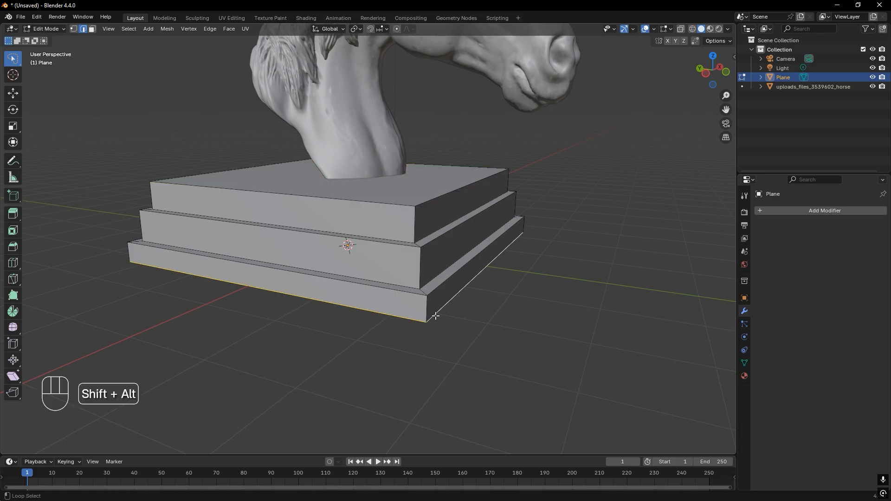
middle_click_drag(435, 314, 251, 302)
left_click(405, 279, "shift")
middle_click_drag(406, 278, 465, 282)
key("e")
key("s")
left_click(551, 313)
- Move the skirt's outer edges along the Z axis
key("g")
key("z")
left_click(465, 285)
- Scale the whole pedestal in Object Mode, first along the Y axis and separately along the X axis
middle_click_drag(338, 232, 413, 203)
key("Tab")
key("s")
key("y")
left_click(402, 243)
key("s")
key("x")
left_click(385, 247)
scroll(384, 247, "down", 5)
scroll(413, 203, "up", 5)
- Select the edges around the pedestal's top face and bevel them by about 0.11 m with 4 segments
key("Tab")
scroll(413, 202, "up", 3)
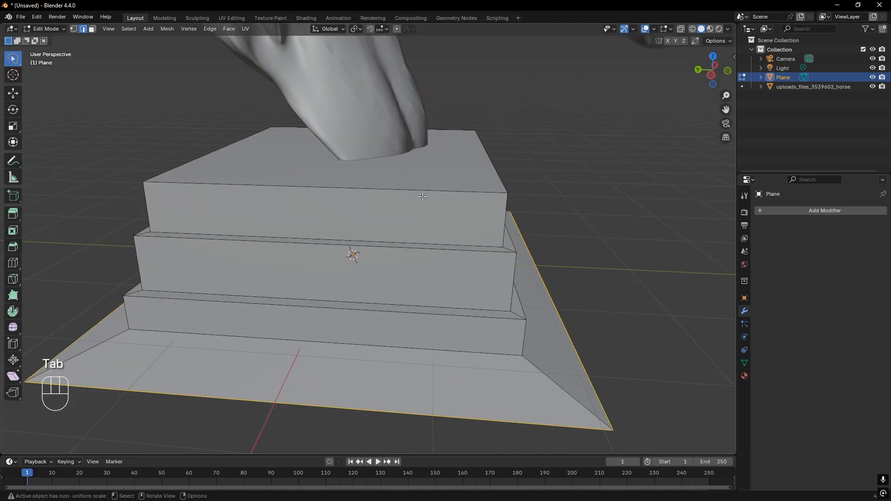
left_click(467, 204)
middle_click_drag(469, 192, 434, 200)
left_click(441, 191, "shift")
left_click(461, 128, "shift")
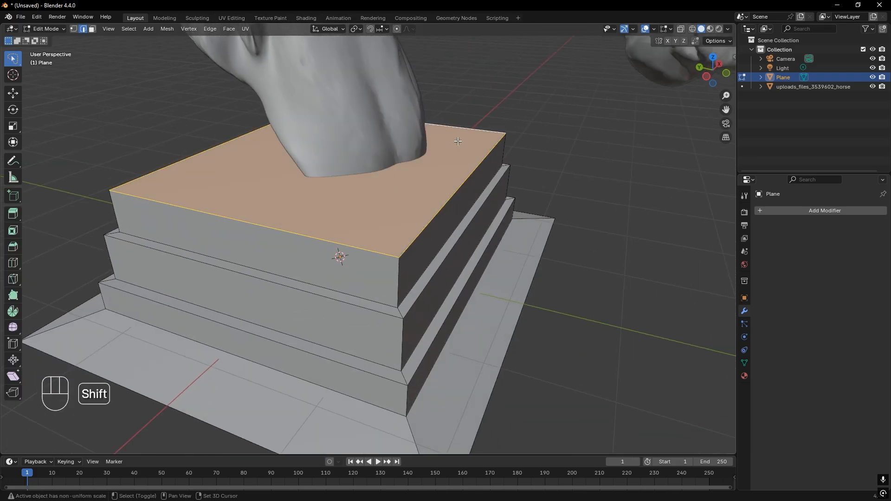
left_click(456, 139, "shift")
left_click(302, 205, "alt+shift")
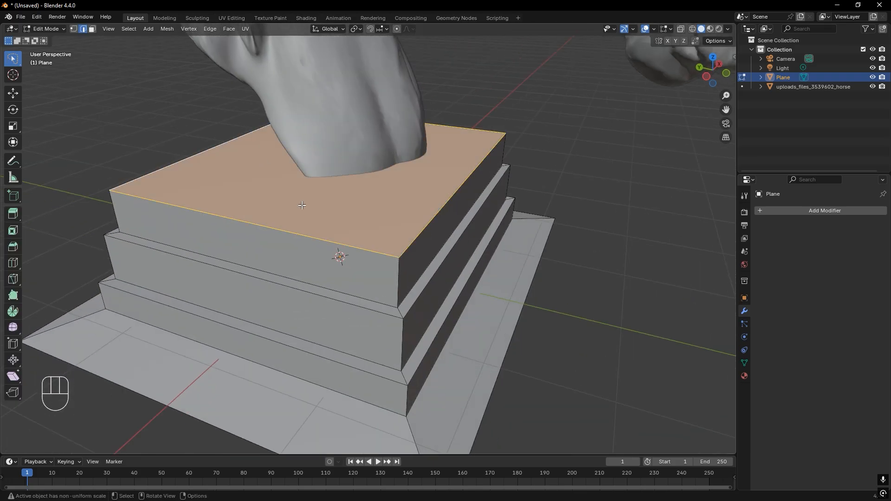
key("ctrl+b")
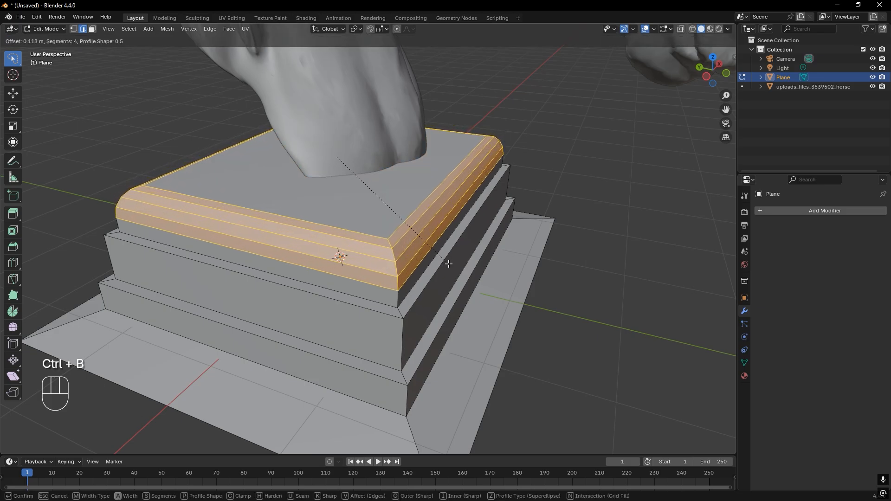
left_click(447, 261)
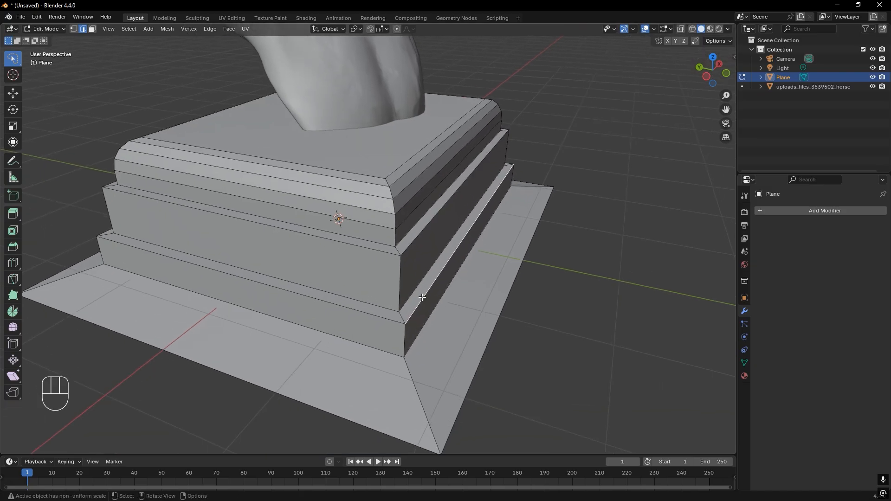
- Select the outer top edges of the middle and lowest tiers on all sides and give them a narrow bevel
middle_click_drag(425, 273, 284, 281)
left_click(314, 262, "shift")
middle_click_drag(158, 278, 224, 274)
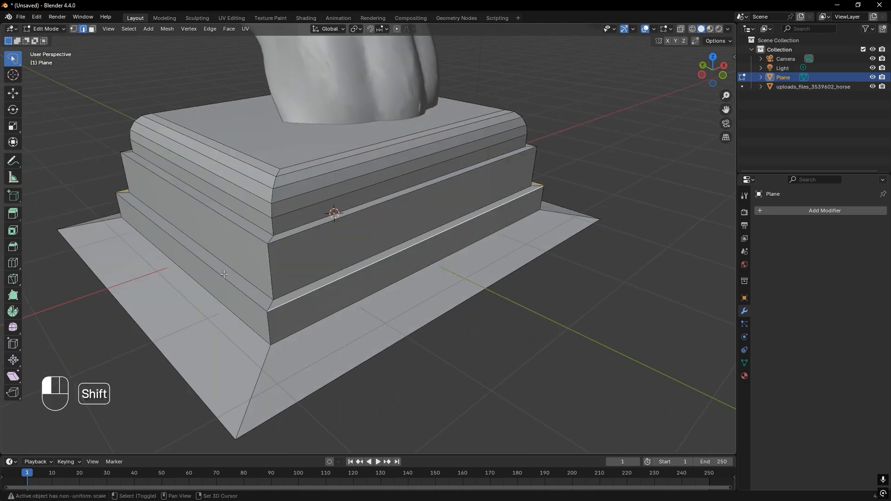
left_click(286, 234, "shift")
middle_click_drag(297, 234, 197, 226)
left_click(460, 204, "shift")
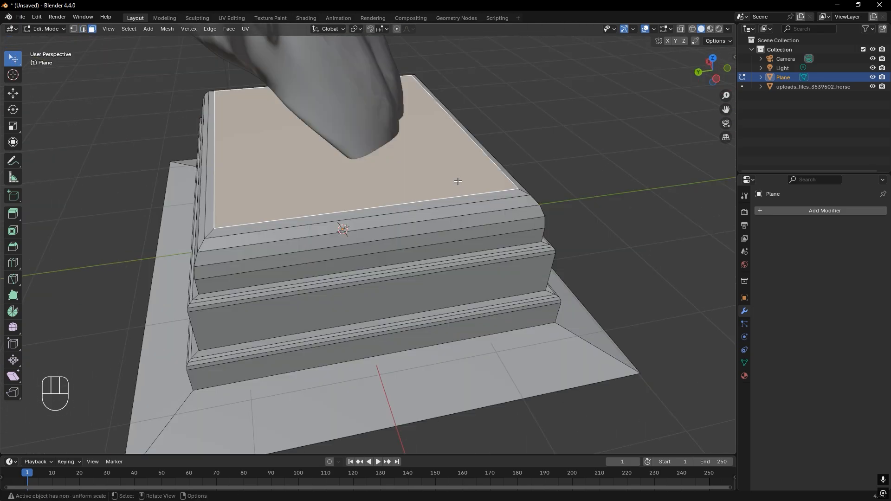
- Inset the pedestal's top face by about 0.61 m and bevel the vertical corner edges of the tiers
key("i")
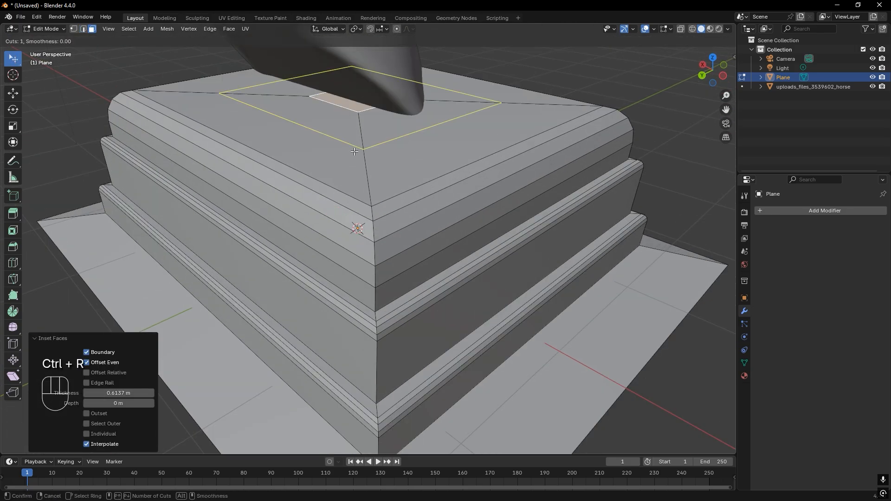
middle_click_drag(353, 223, 418, 162)
left_click(372, 232, "alt+shift")
key("ctrl+b")
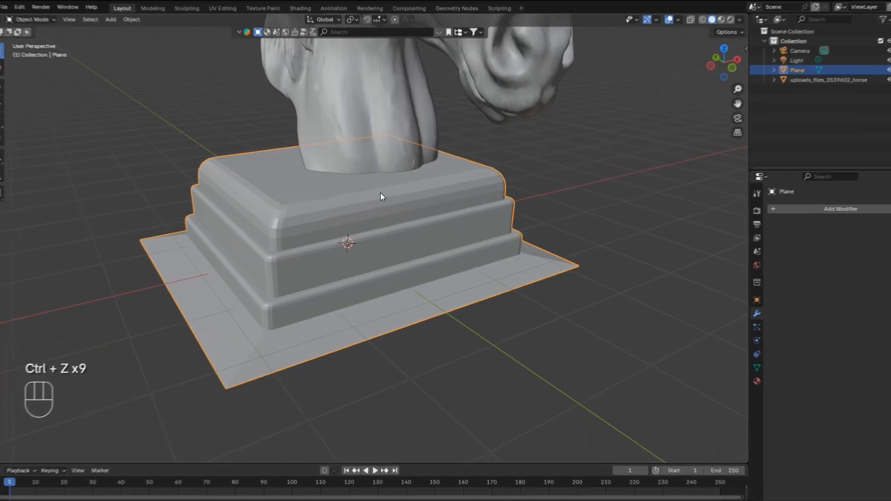
- Undo the last change to the pedestal
key("ctrl+z")
right_click(373, 186)
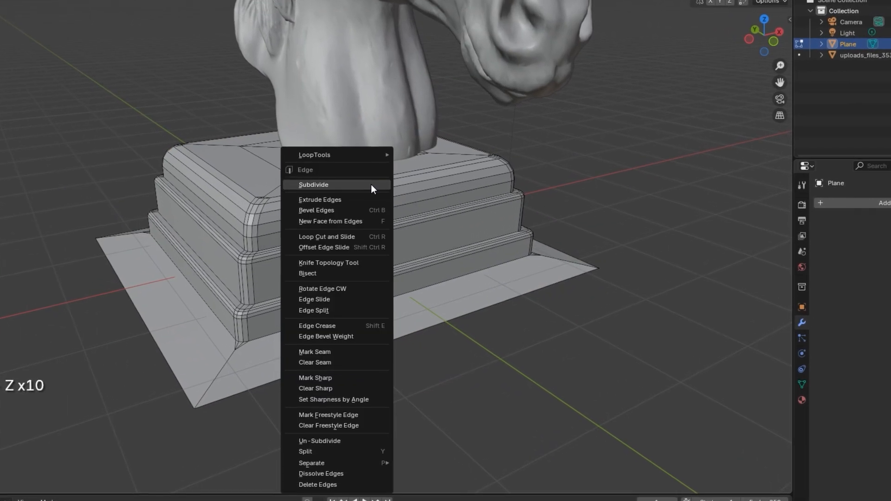
right_click(385, 186)
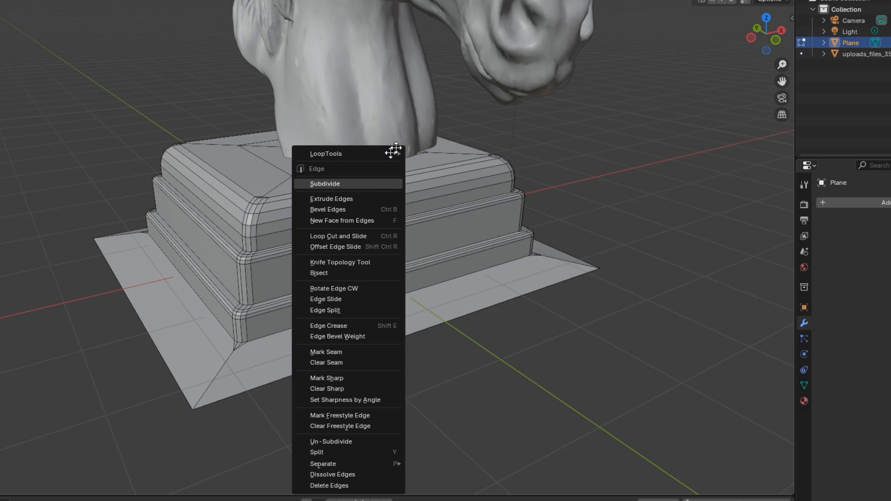
key("Escape")
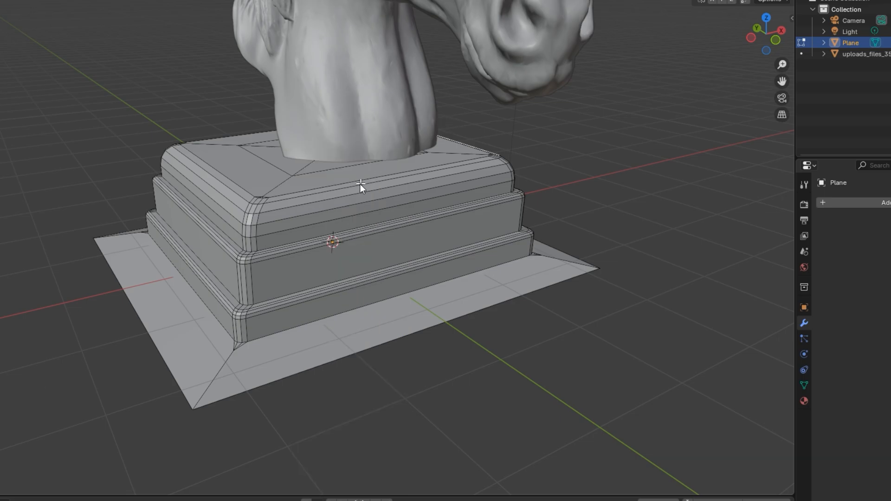
- Apply Shade Auto Smooth to the pedestal, try an angle of 90° and set it to 60°
key("Tab")
right_click(359, 185)
left_click(347, 196)
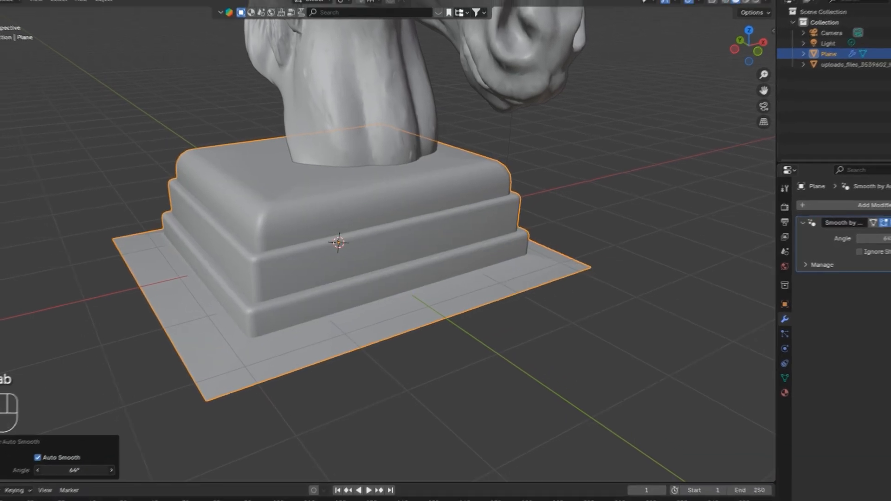
left_click(46, 483)
type("90")
key("Return")
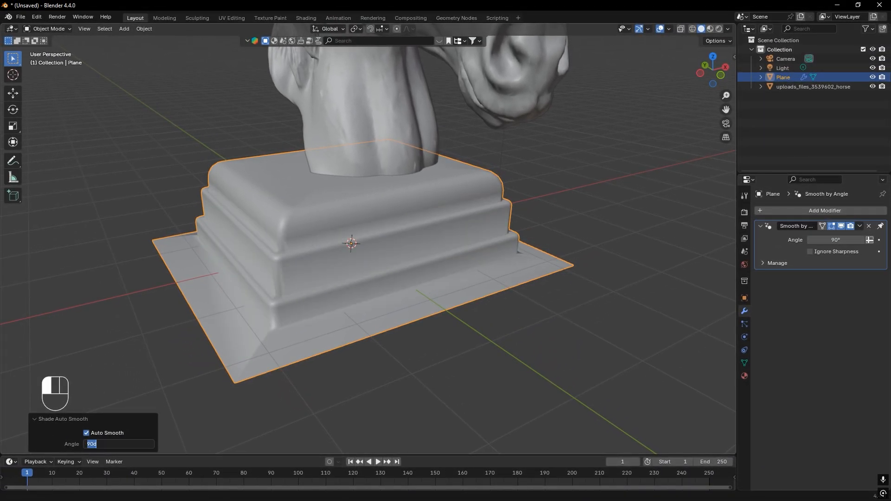
type("60")
key("Return")
- Bevel the inner edge loop where the pedestal's top tier meets the middle tier
middle_click_drag(221, 337, 341, 281)
scroll(420, 303, "up", 2)
key("Tab")
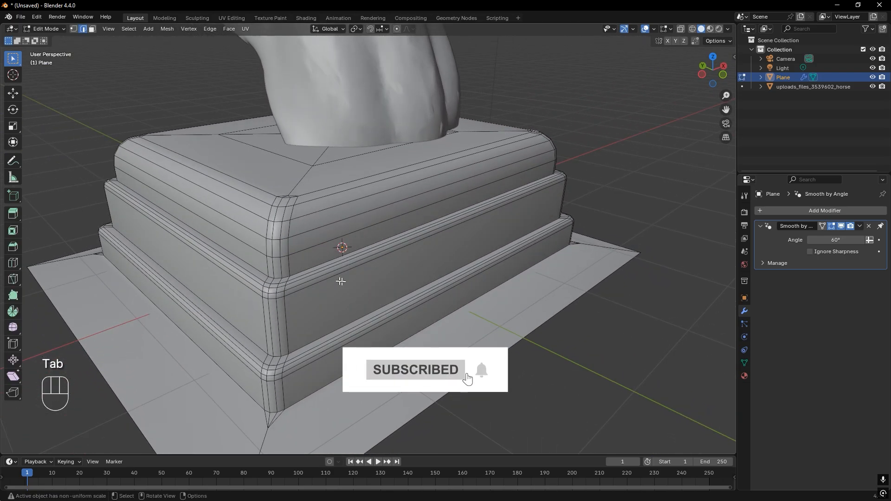
key("ctrl+b")
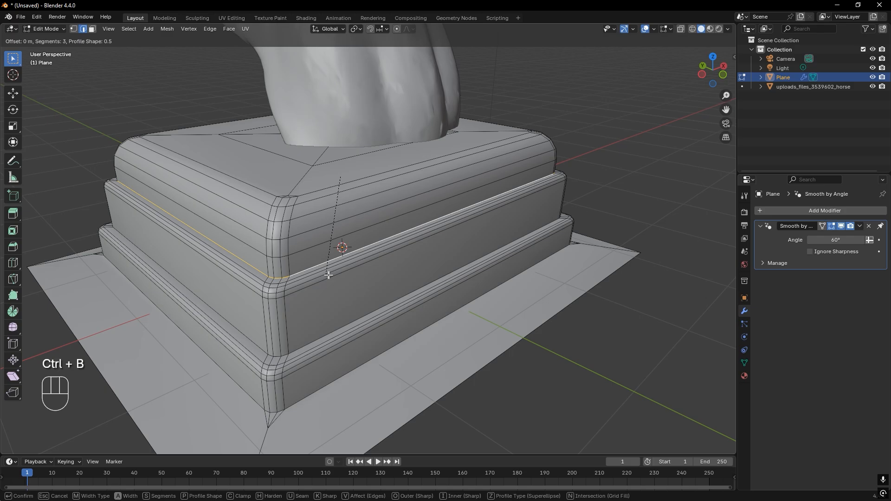
left_click(353, 287)
key("q")
left_click(349, 255)
key("Tab")
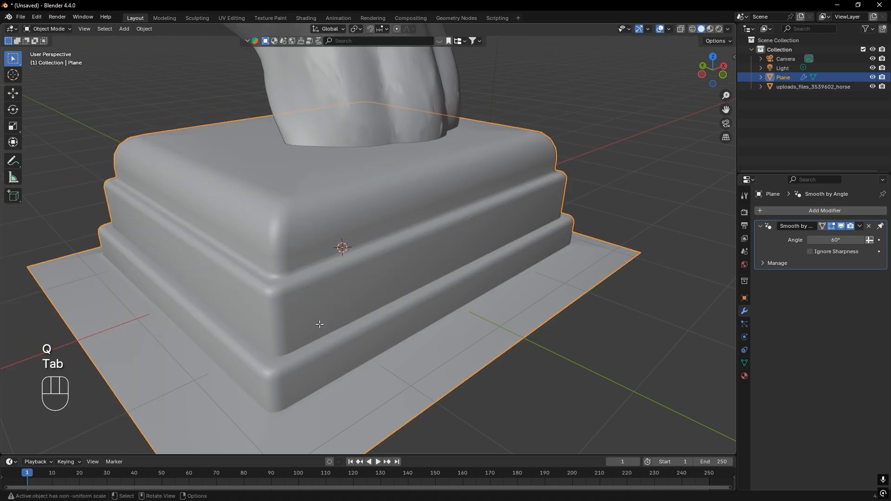
- Bevel the inner edge loop between the middle and lowest tiers by about 0.014 m with 2 segments
key("Tab")
left_click(310, 343, "alt")
key("ctrl+b")
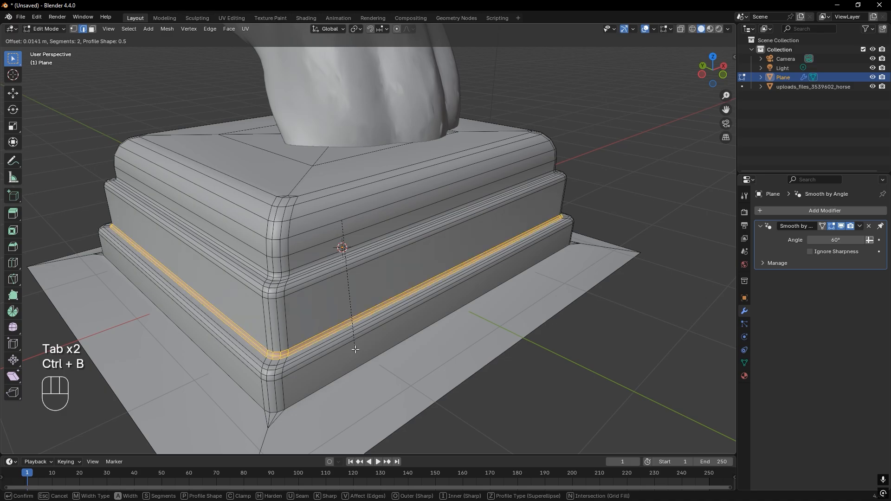
left_click(357, 349)
key("Tab")
- Bevel the edge loop where the lowest tier meets the flared skirt and check the smoothed result
key("Tab")
left_click(351, 371, "alt")
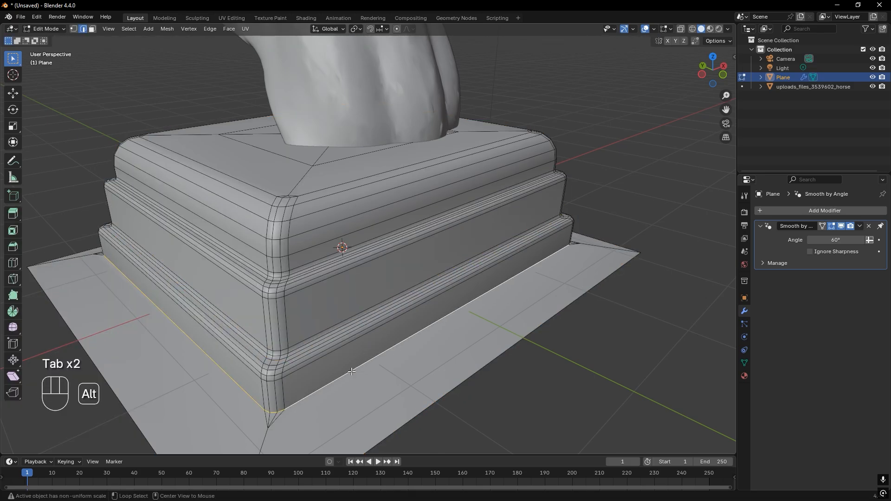
key("ctrl+b")
left_click(366, 373)
key("Tab")
middle_click_drag(370, 375, 384, 300)
key("Tab")
key("ctrl+z")
key("Tab")
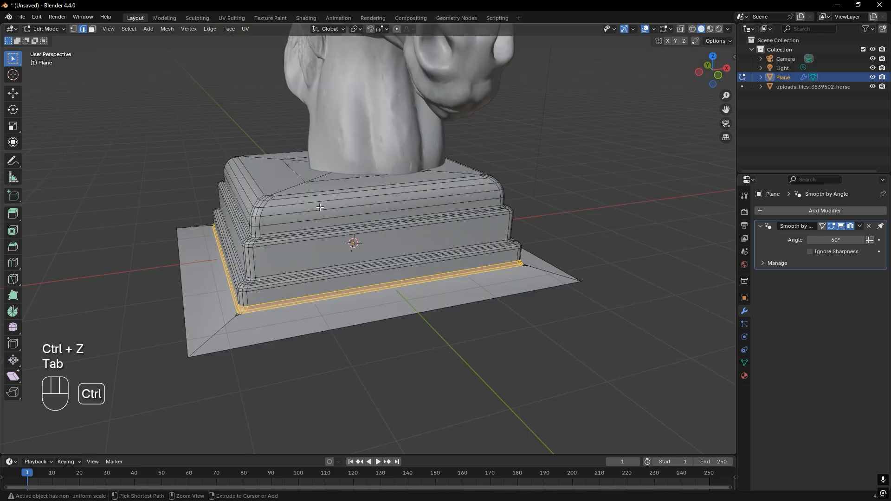
- Add evenly spaced vertical loop cuts through the pedestal's tiers on its sides, using seven cuts for the last set
key("ctrl+r")
scroll(297, 251, "up", 5)
left_click(189, 219)
key("ctrl+r")
middle_click_drag(190, 218, 415, 238)
double_click(314, 243)
key("ctrl+r")
scroll(335, 238, "up", 6)
double_click(335, 238)
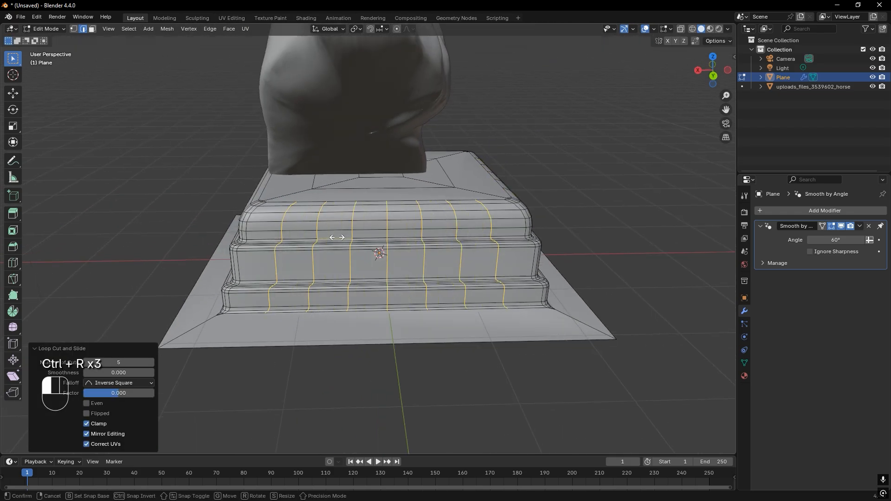
- Switch the pedestal to Sculpt Mode, check the reference image and set the Flatten/Contrast brush radius to 72 px
middle_click_drag(280, 258, 138, 94)
left_click(44, 29)
left_click(52, 60)
scroll(369, 186, "down", 4)
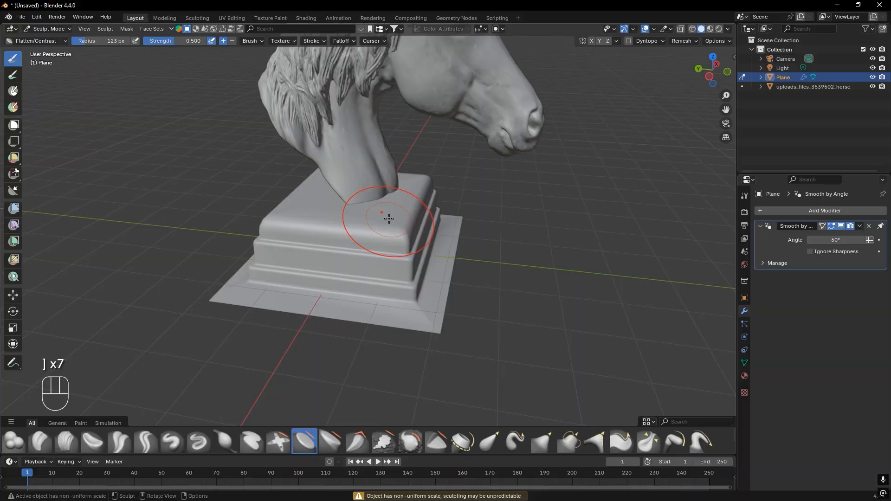
key("alt+Tab")
key("alt+Tab")
scroll(429, 247, "up", 3)
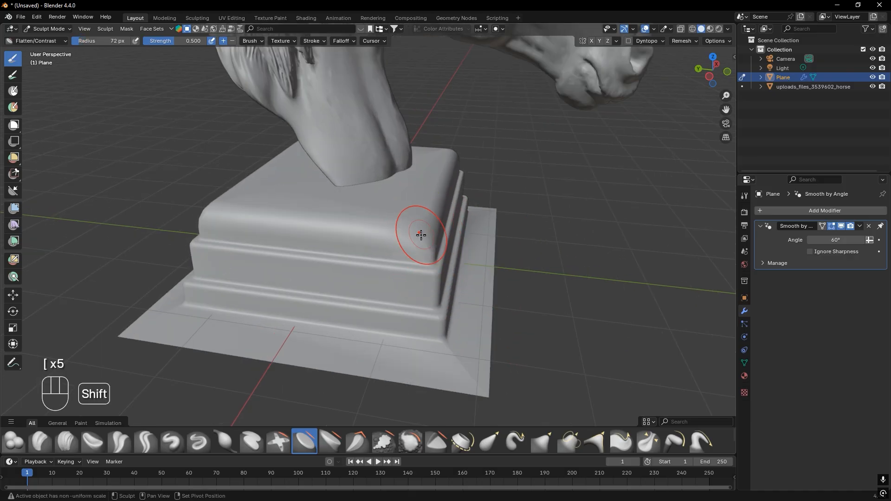
- Undo the trial Flatten/Contrast and Crease Sharp strokes on the pedestal's corners
key("ctrl+z")
middle_click_drag(502, 240, 361, 221)
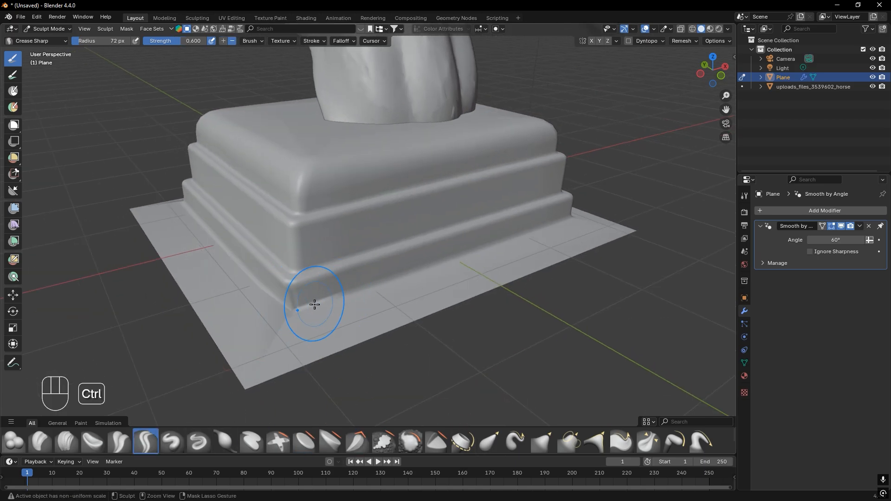
middle_click_drag(362, 270, 468, 169)
key("ctrl+z")
- Try a Subdivision modifier with viewport level 1 on the pedestal
left_click(784, 211)
type("su")
left_click(725, 240)
middle_click_drag(473, 204, 399, 200)
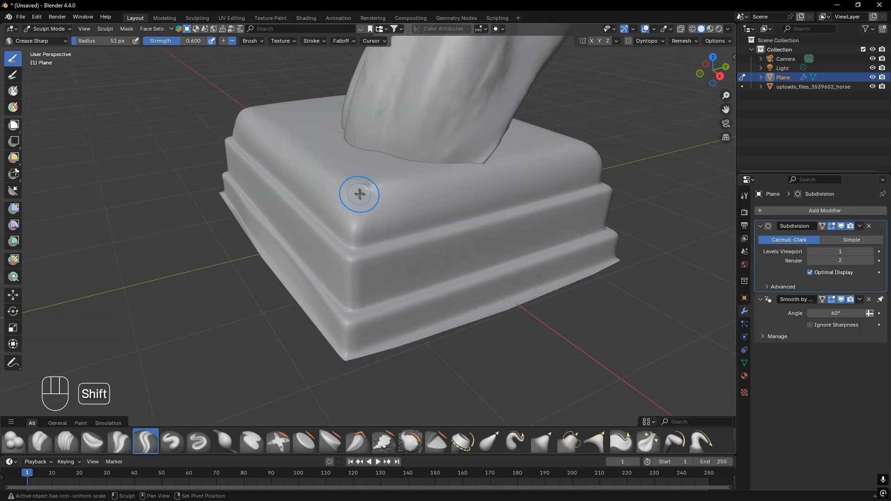
- Undo the recent sculpt strokes and remove the Subdivision modifier from the pedestal
key("ctrl+z")
key("ctrl+z")
key("ctrl+z")
key("ctrl+z")
key("ctrl+z")
key("ctrl+z")
key("ctrl+z")
key("ctrl+z")
left_click(868, 227)
- Smooth part of the pedestal's tiers and pull their edges slightly uneven with the Grab brush
middle_click_drag(399, 259, 501, 242)
left_click_drag(312, 274, 314, 291, "shift")
middle_click_drag(314, 286, 372, 243)
scroll(371, 242, "down", 3)
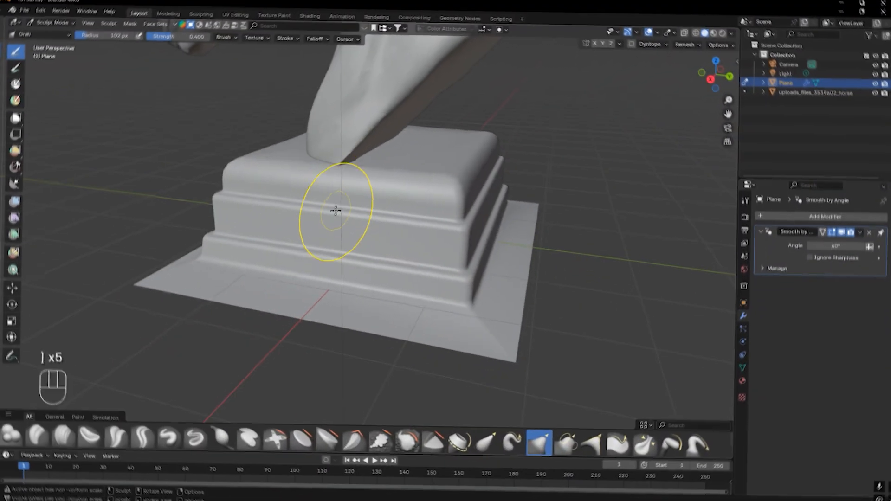
- Scale the pedestal in Object Mode and move the horse bust about -0.17 m in Y and -0.15 m in Z onto it
key("Tab")
key("KP_Divide")
middle_click_drag(355, 116, 446, 126, "alt")
scroll(427, 162, "up", 3)
key("s")
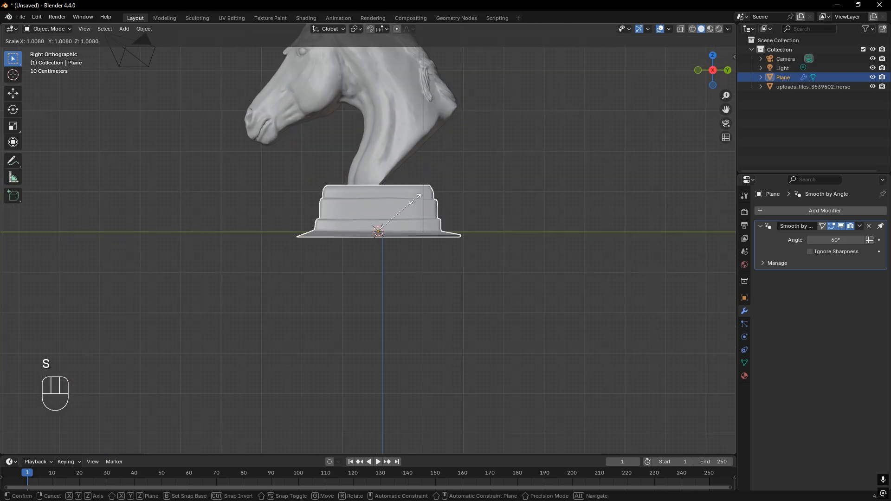
left_click(422, 198)
key("s")
left_click(408, 205)
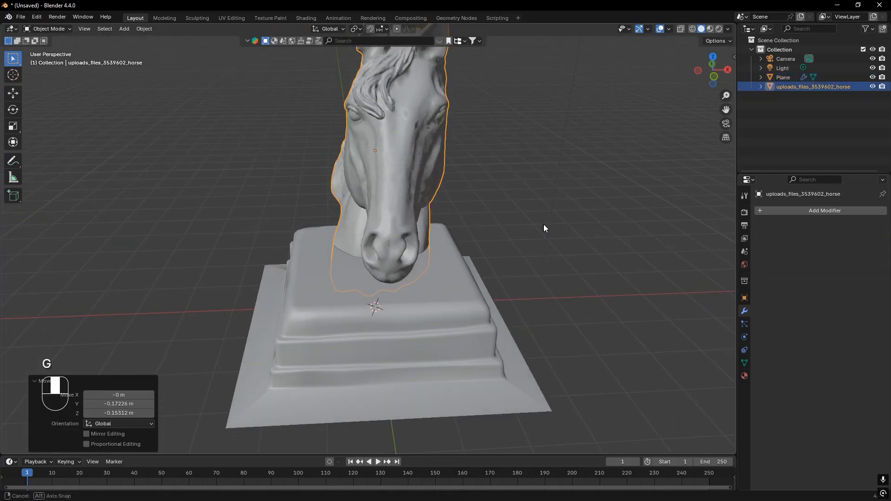
middle_click_drag(544, 224, 548, 159, "alt")
scroll(369, 147, "down", 3)
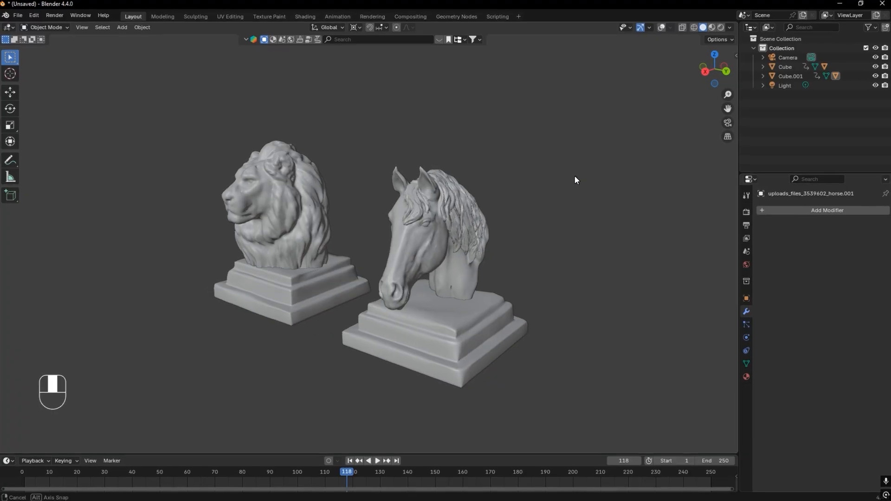
middle_click_drag(575, 175, 394, 157)
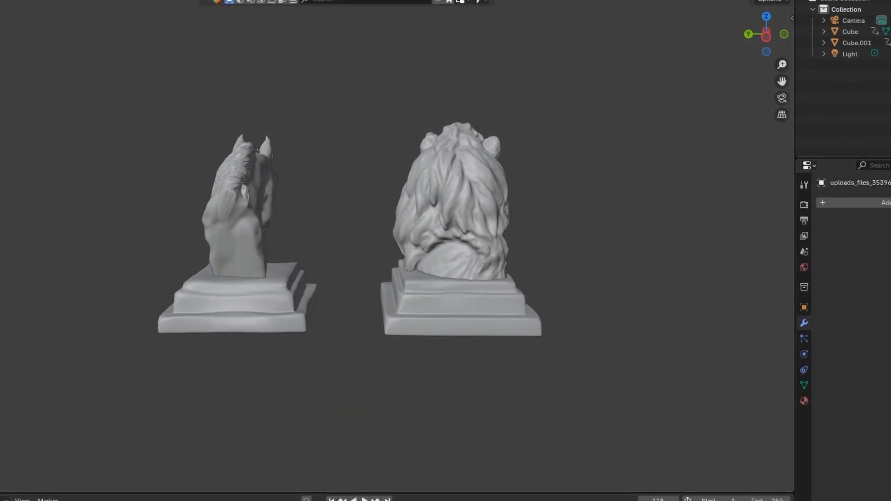
middle_click_drag(578, 116, 427, 107)
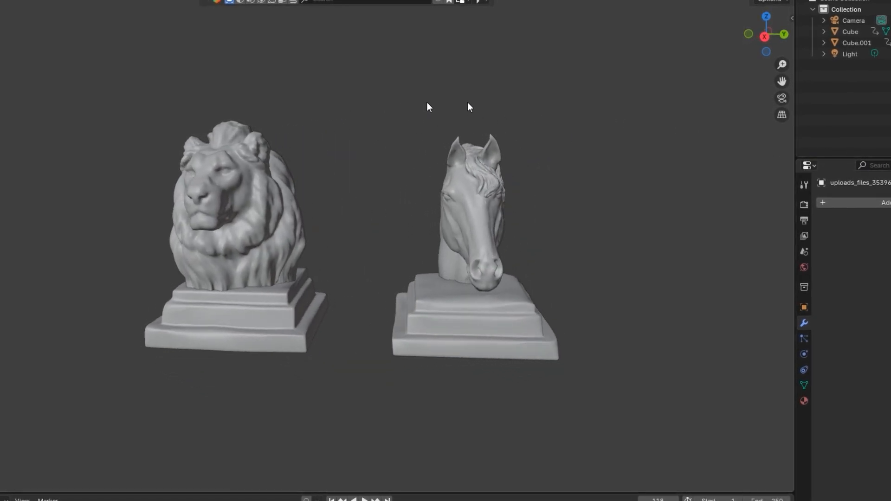
middle_click_drag(732, 5, 716, 12)
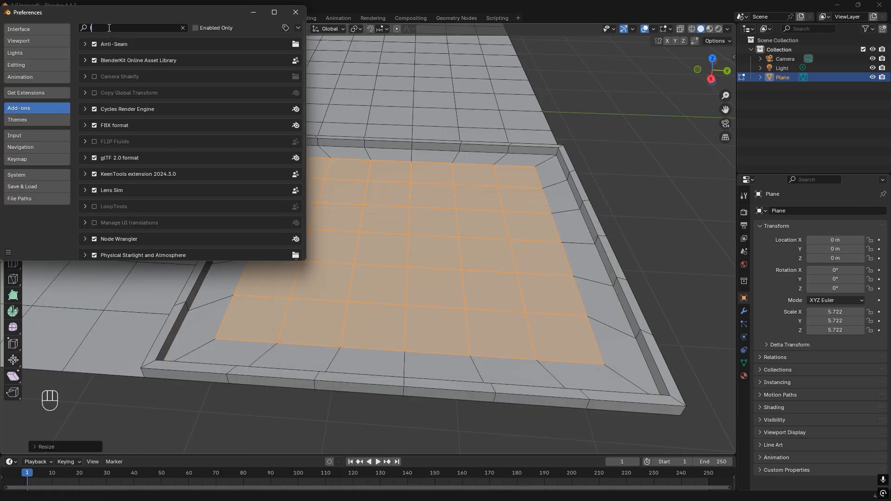
- Search the add-ons for "loop" and enable LoopTools
type("loop")
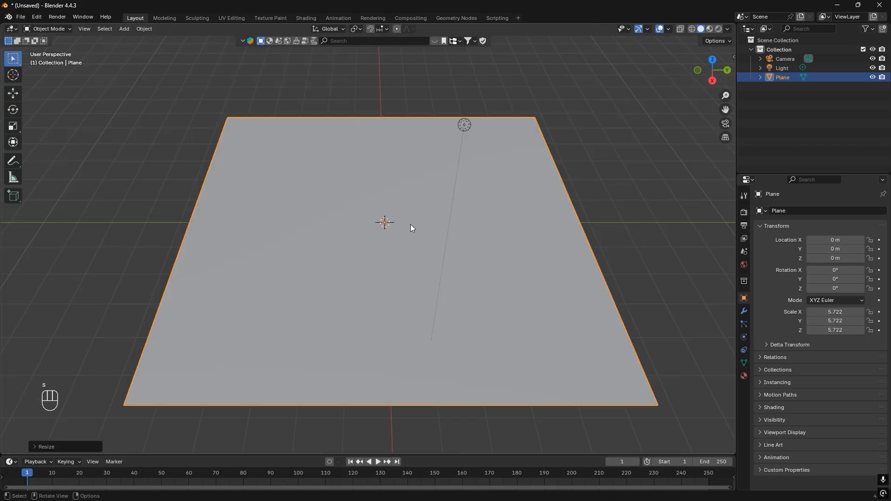
- Subdivide the whole plane four times in Edit Mode to make a 16 by 16 face grid
key("Tab")
right_click(403, 199)
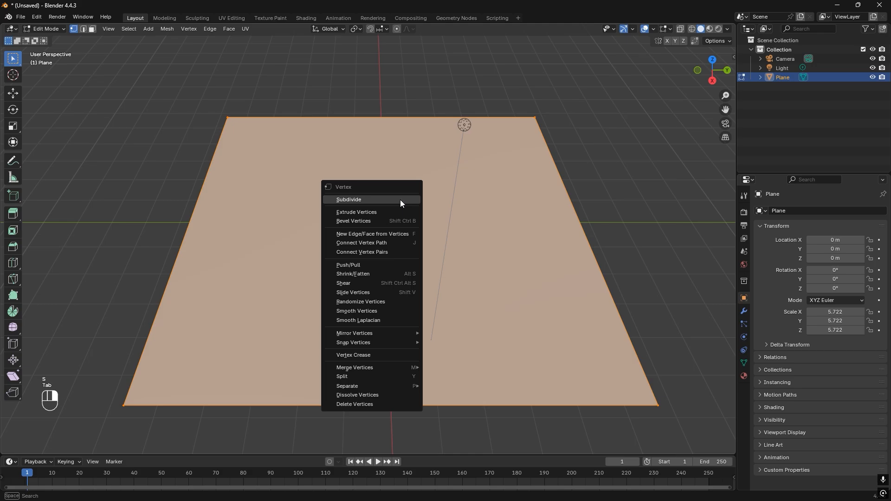
left_click(400, 199)
right_click(385, 199)
left_click(386, 199)
right_click(386, 199)
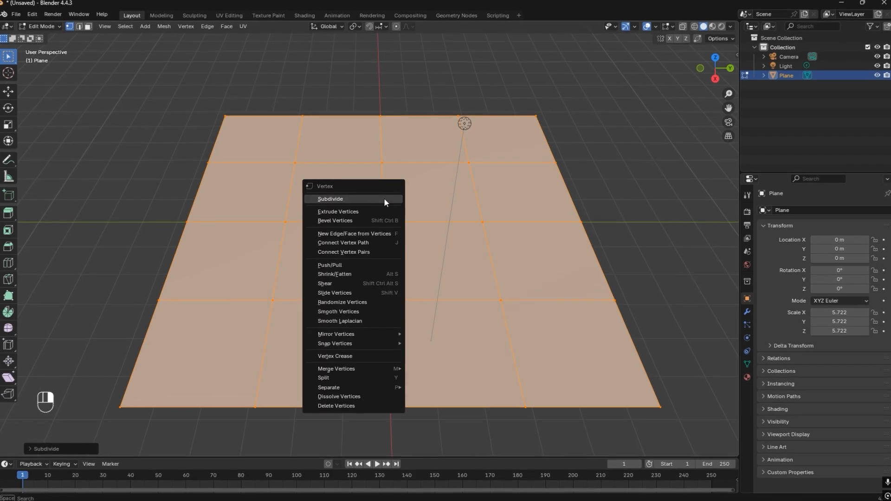
left_click(386, 199)
right_click(386, 199)
left_click(386, 199)
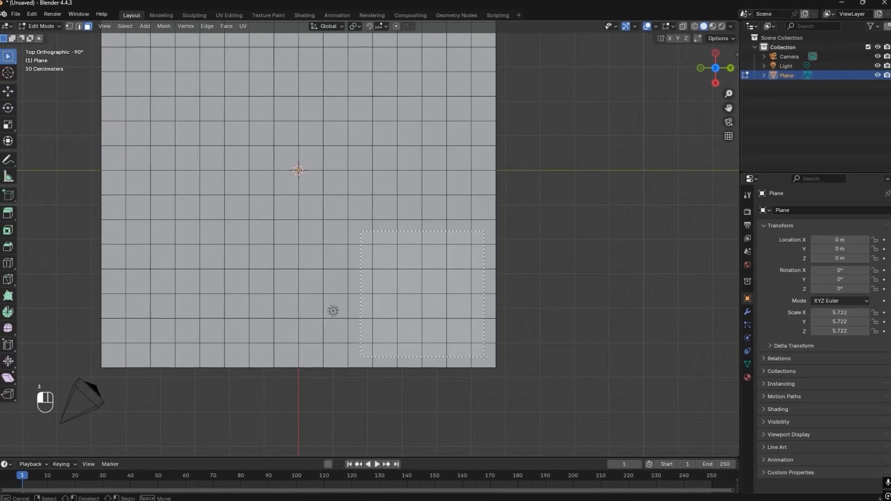
- Select a 6 by 6 block of faces at one corner of the plane and extrude it upward about 0.12 m
middle_click_drag(464, 316, 430, 228)
key("e")
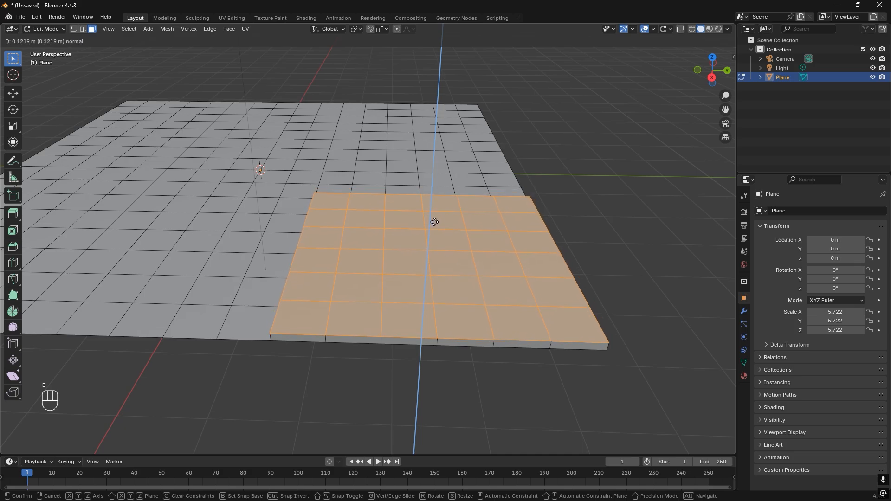
left_click(435, 223)
scroll(441, 220, "up", 2)
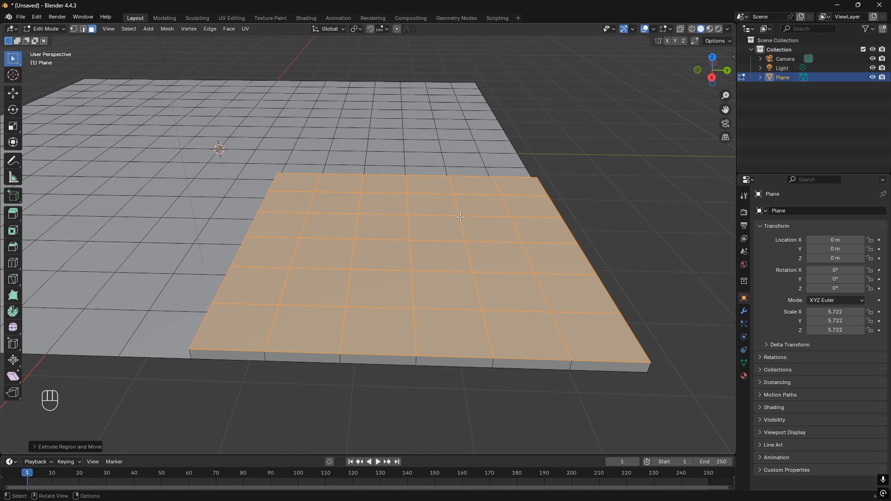
- Extrude and scale the block's top faces inward to about 0.9 as a rim, and extrude the inner faces down into a recess
key("e")
key("s")
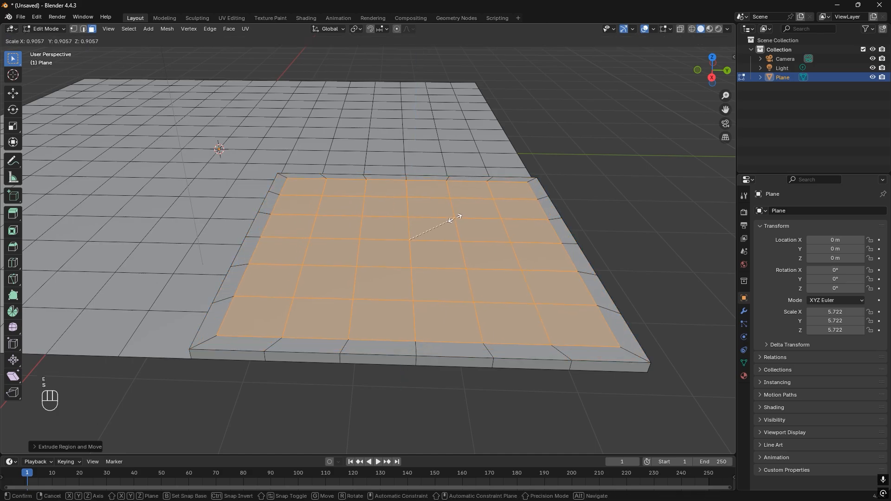
left_click(455, 218)
key("e")
key("z")
key("z")
left_click(457, 230)
scroll(459, 225, "up", 2)
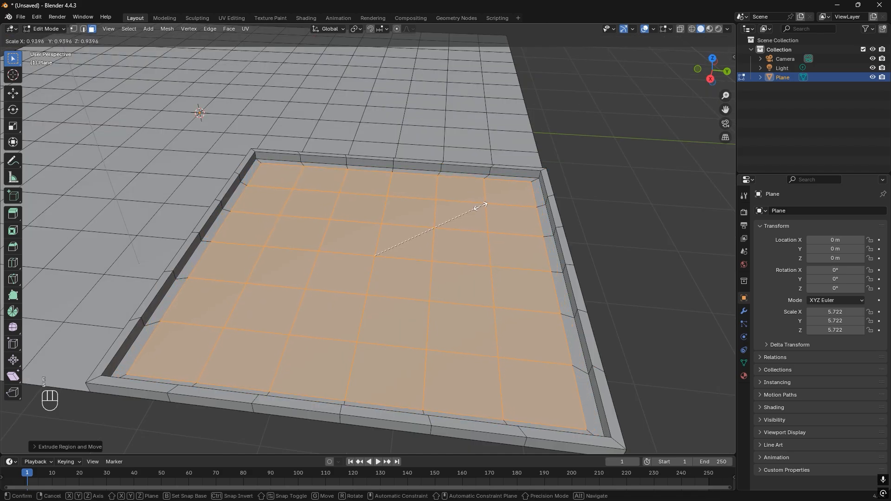
- Extrude the recess floor in place and scale the inner faces inward, leaving a flat border inside the rim
key("e")
key("s")
left_click(468, 214)
mouse_move(445, 215)
middle_mouse_down("shift")
mouse_move(464, 207)
mouse_move(432, 206)
middle_mouse_up("shift")
- Shape the selected recess faces into a circle with the LoopTools Circle command
right_click(432, 205)
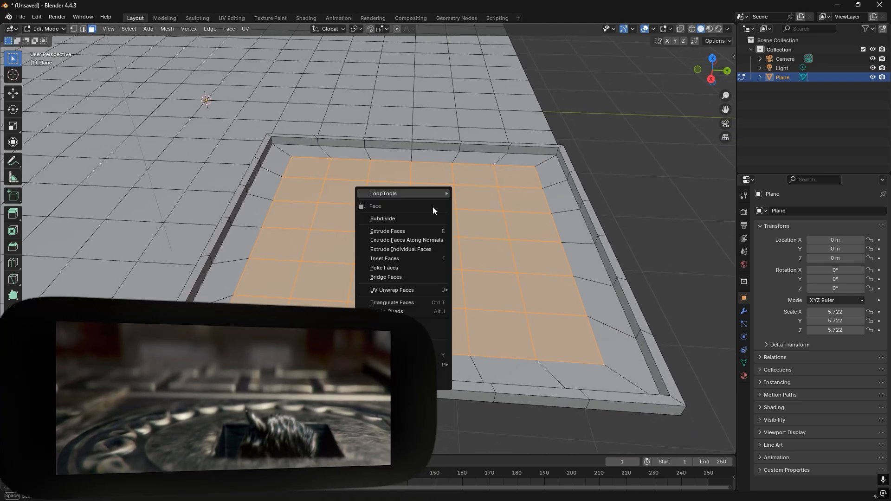
mouse_move(389, 192)
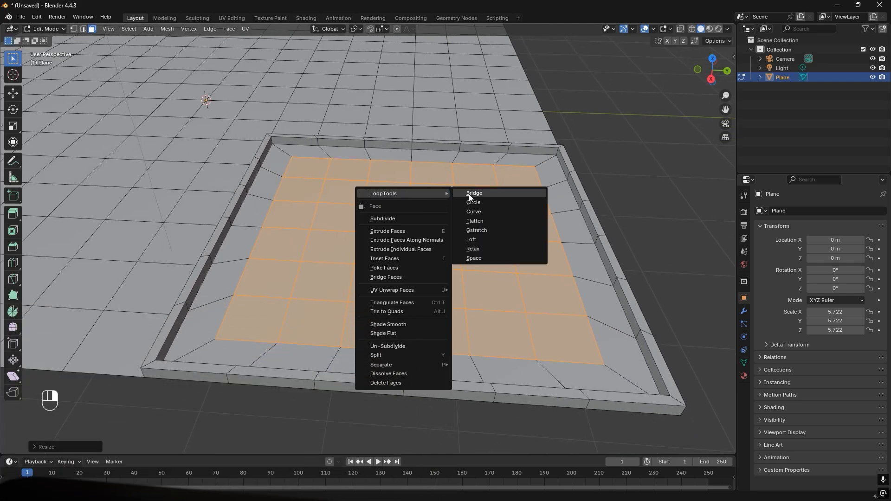
left_click(472, 203)
middle_click_drag(472, 198, 438, 193)
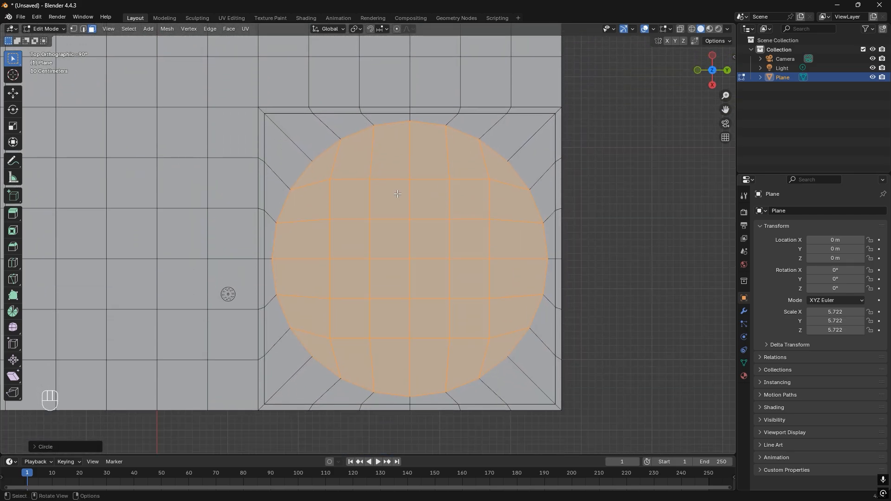
- Extrude the circular faces slightly downward into the square panel's floor
middle_click_drag(434, 238, 433, 214)
scroll(423, 172, "up", 3)
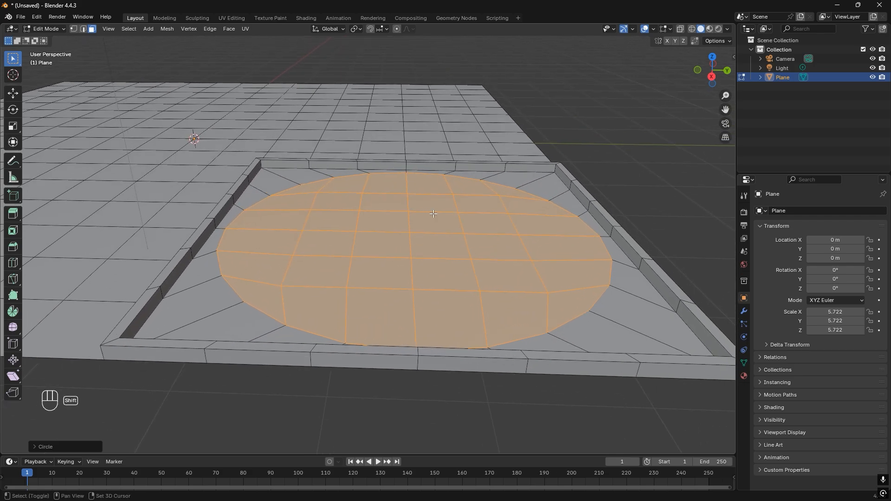
key("e")
left_click(486, 211)
scroll(486, 211, "up", 2)
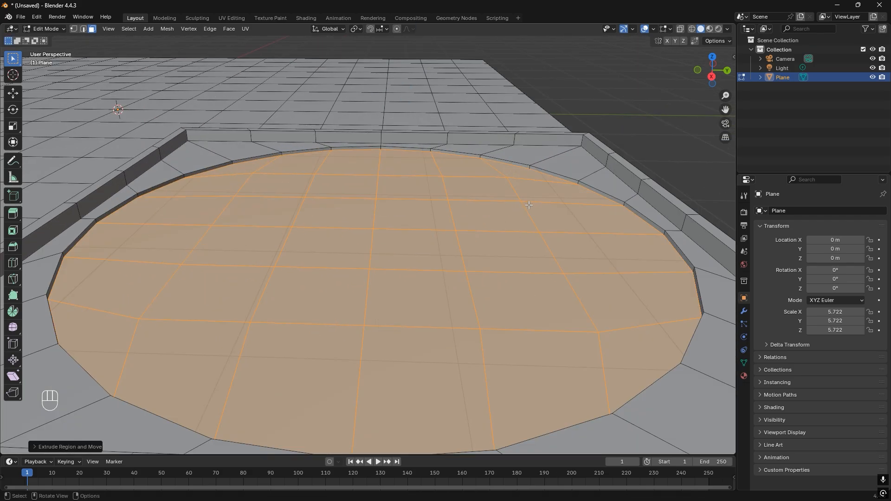
- Scale the sunken circular faces inward to leave a concentric ring, and extrude the inner disc slightly upward
scroll(529, 204, "down", 2)
key("s")
left_click(493, 213)
key("e")
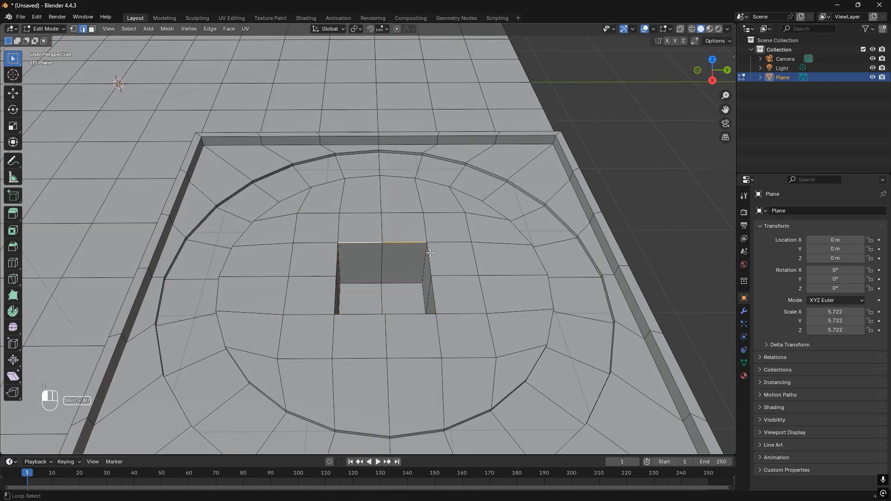
- Extrude the disc's four centre faces down as a square hole and bevel the edges around its rim
key("ctrl+b")
left_click(389, 324)
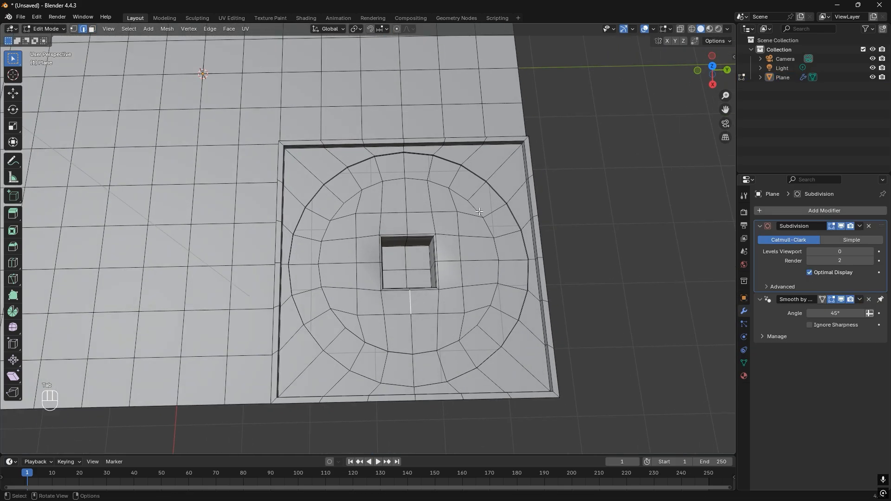
- Select a short vertical edge on the outer circle's wall, extend the selection to similar Face Angles, and check it in wireframe
scroll(446, 193, "up", 4)
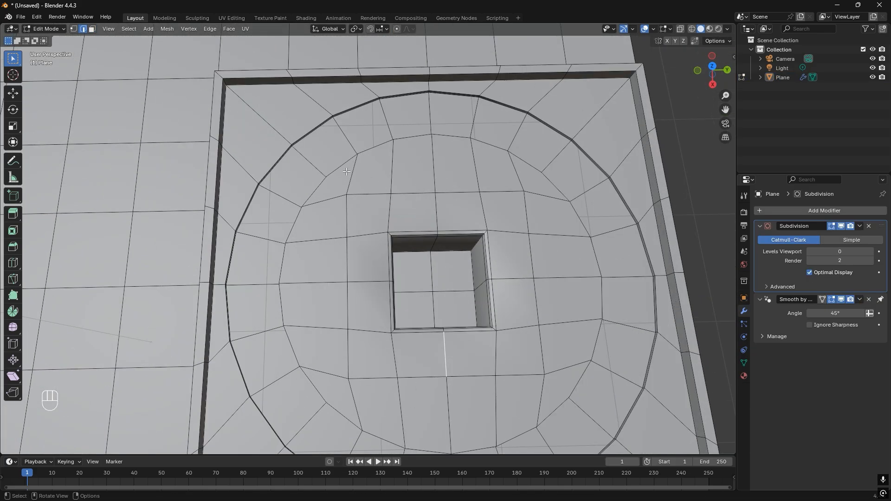
middle_click_drag(346, 171, 335, 117)
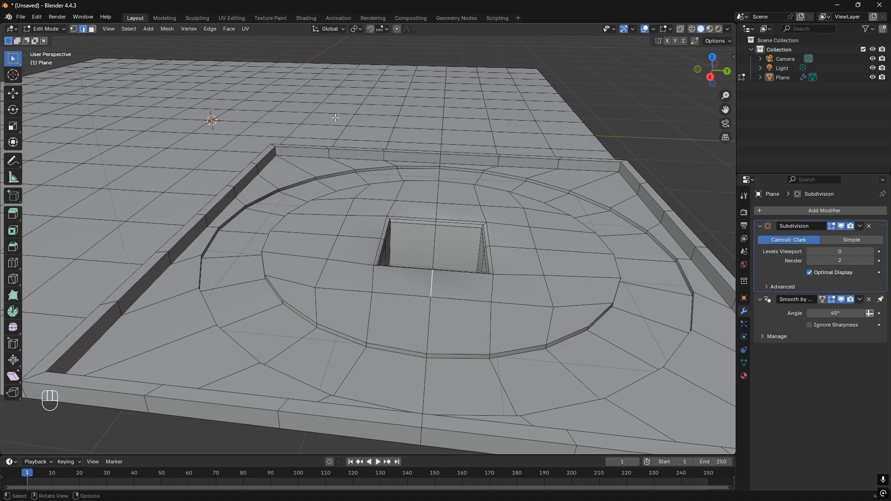
middle_click_drag(221, 228, 195, 235)
scroll(204, 218, "up", 2)
middle_click_drag(216, 193, 280, 242, "shift")
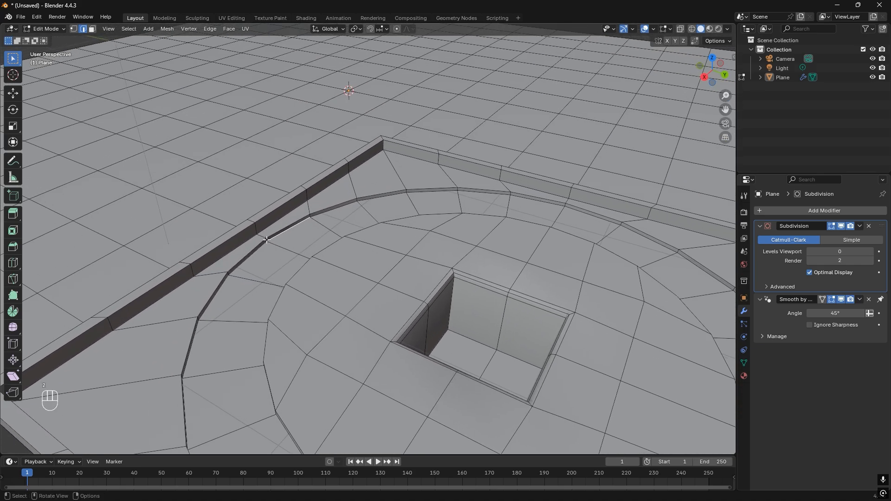
left_click(257, 170)
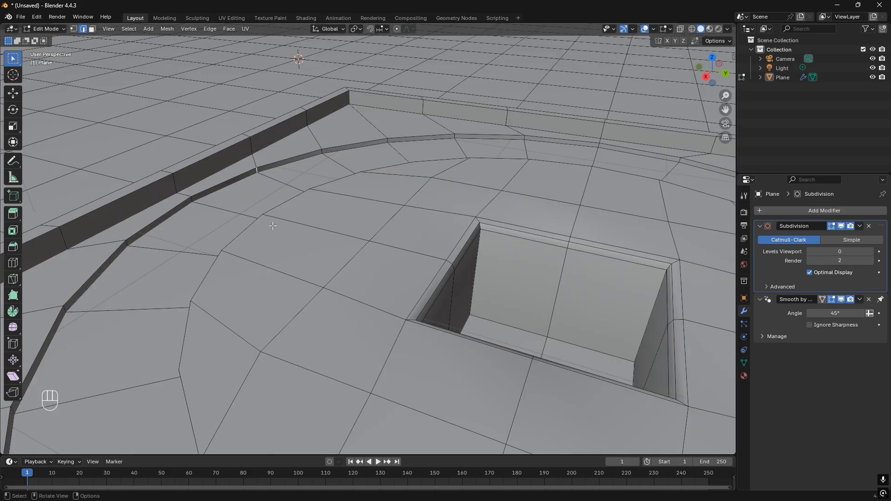
left_click(130, 29)
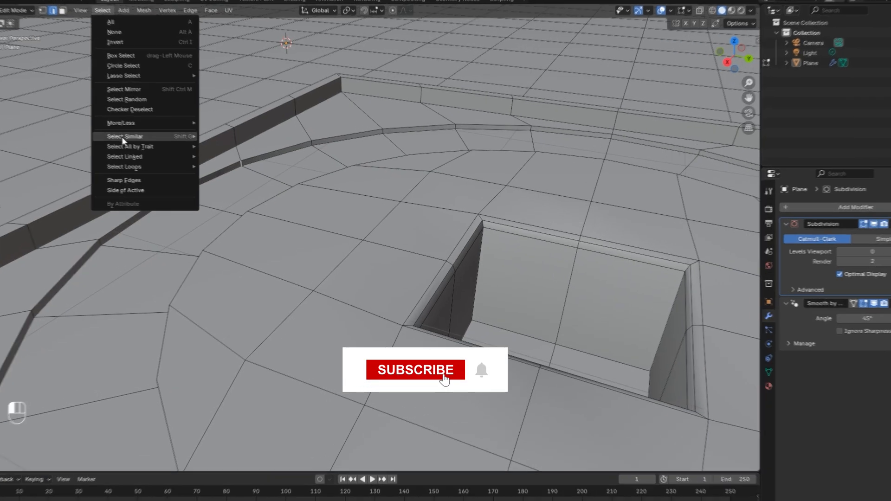
mouse_move(144, 148)
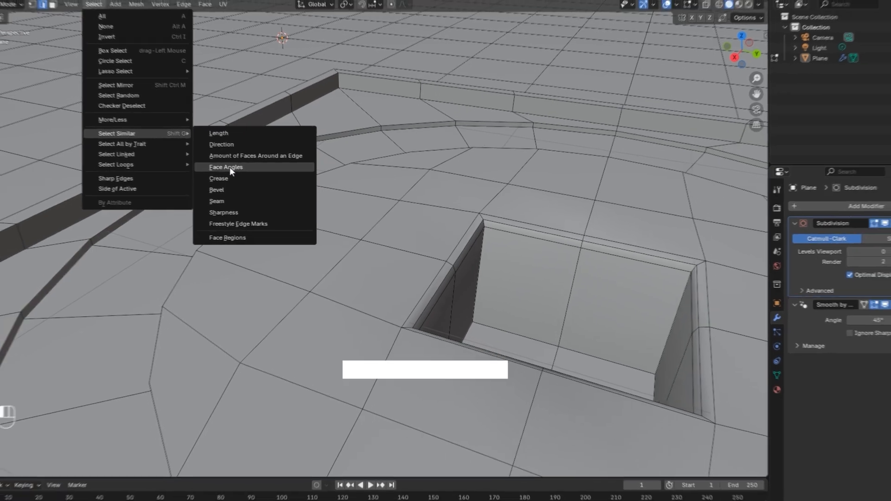
left_click(207, 161)
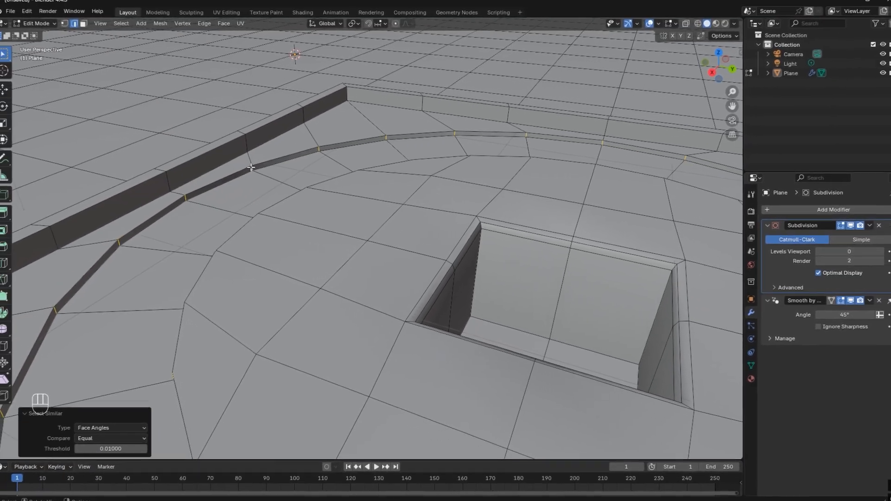
key("shift+z")
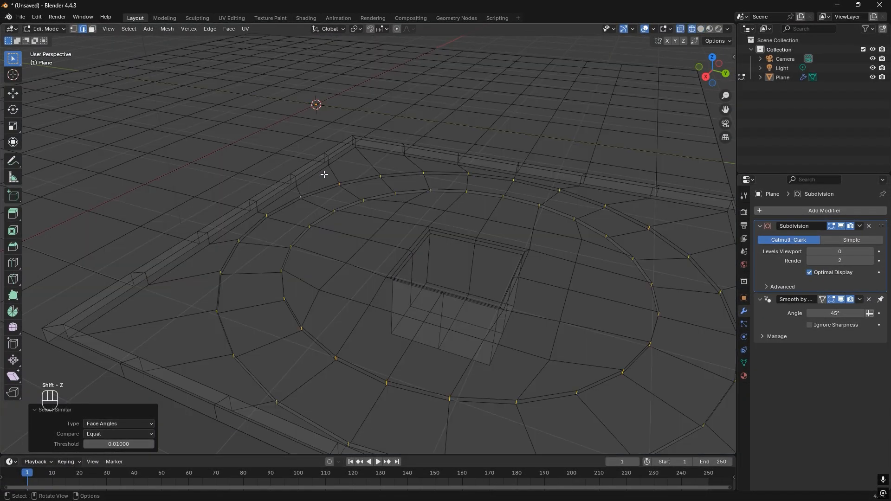
middle_click_drag(324, 174, 370, 168)
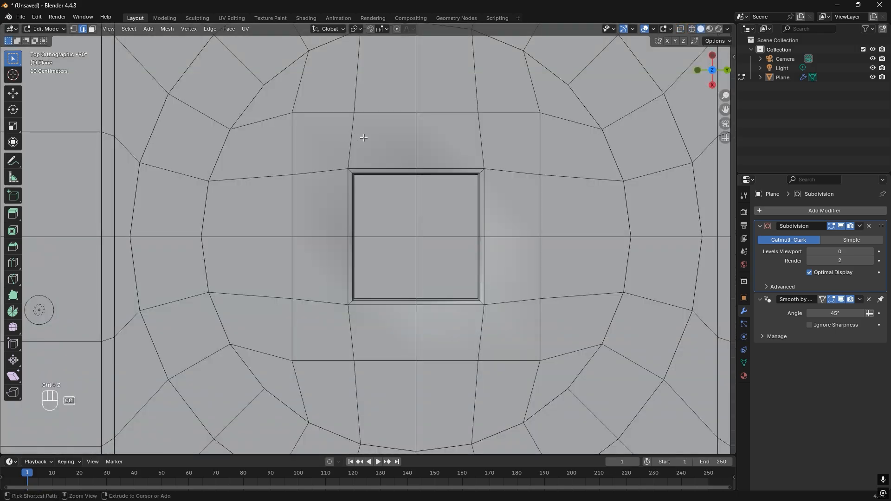
- Bevel the edges of the circular relief around the square hole
key("ctrl+b")
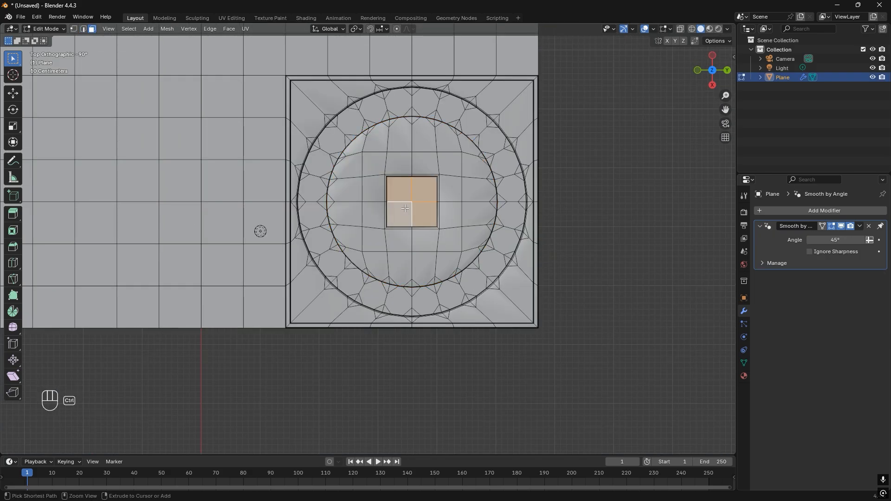
- Grow the selection from the hole's floor to the whole square panel, invert it, and separate the remaining plane into its own object
key("ctrl+KP_Add")
key("ctrl+KP_Add")
key("ctrl+KP_Add")
key("ctrl+KP_Add")
key("ctrl+KP_Add")
key("ctrl+KP_Add")
key("ctrl+KP_Add")
key("ctrl+KP_Add")
key("ctrl+KP_Add")
key("ctrl+KP_Add")
key("ctrl+KP_Add")
key("ctrl+KP_Add")
key("ctrl+KP_Add")
key("ctrl+KP_Add")
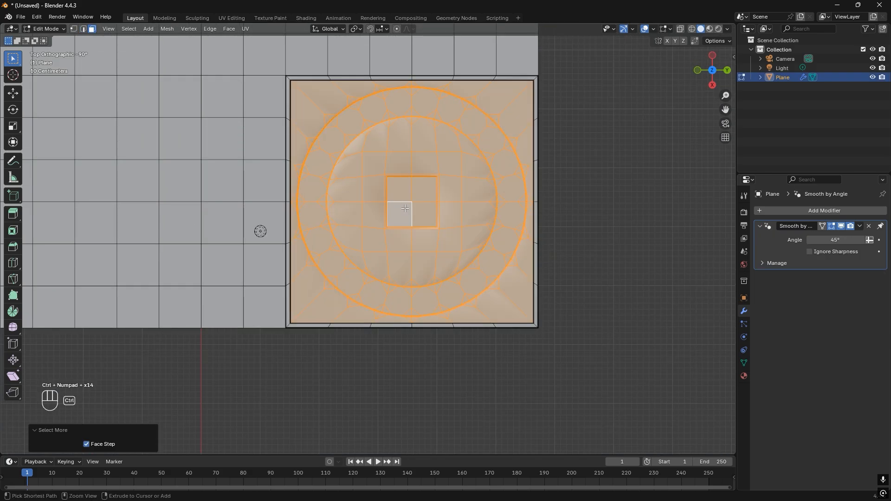
key("ctrl+KP_Add")
key("ctrl+KP_Add")
key("ctrl+KP_Add")
key("ctrl+KP_Add")
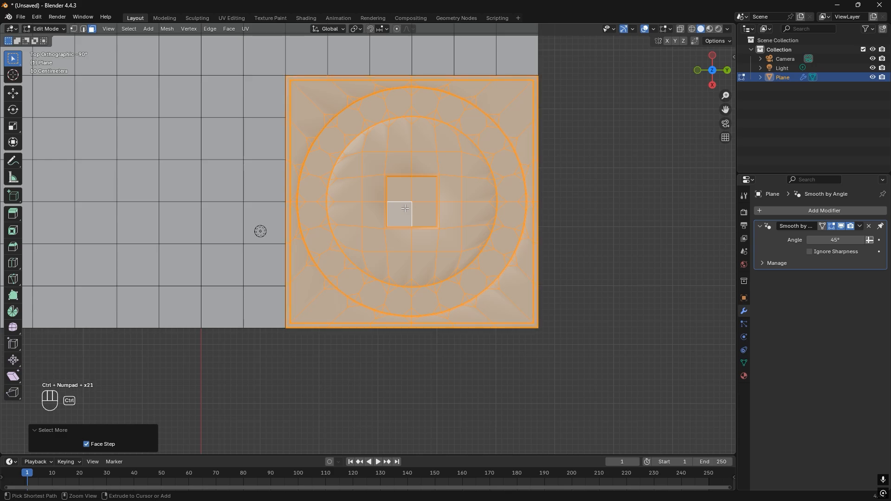
middle_click_drag(404, 208, 368, 238)
key("ctrl+KP_Add")
scroll(362, 156, "down", 6)
scroll(309, 209, "down", 2)
key("ctrl+i")
left_click(366, 236)
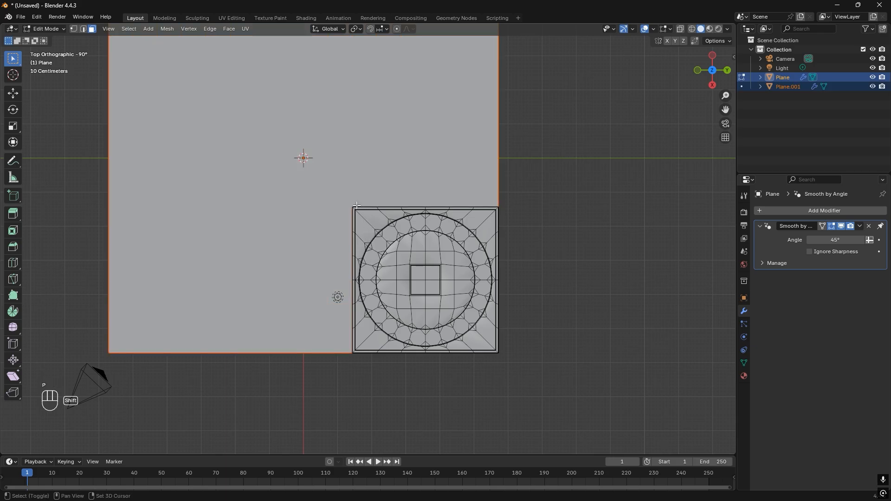
- Dissolve every other edge line in both directions on the separated floor plane to form larger square tiles
middle_click_drag(253, 161, 319, 173, "shift")
key("Tab")
scroll(319, 172, "down", 3)
left_click(319, 173)
key("Tab")
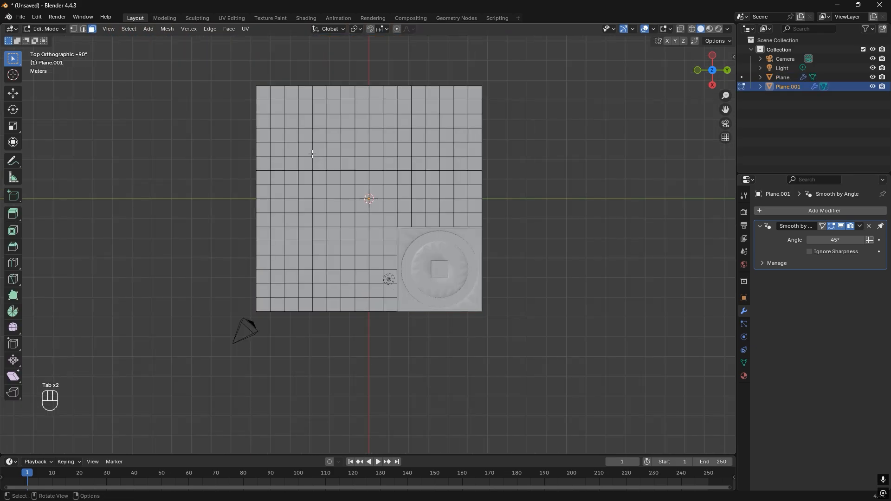
key("2")
left_click(271, 90, "alt+shift")
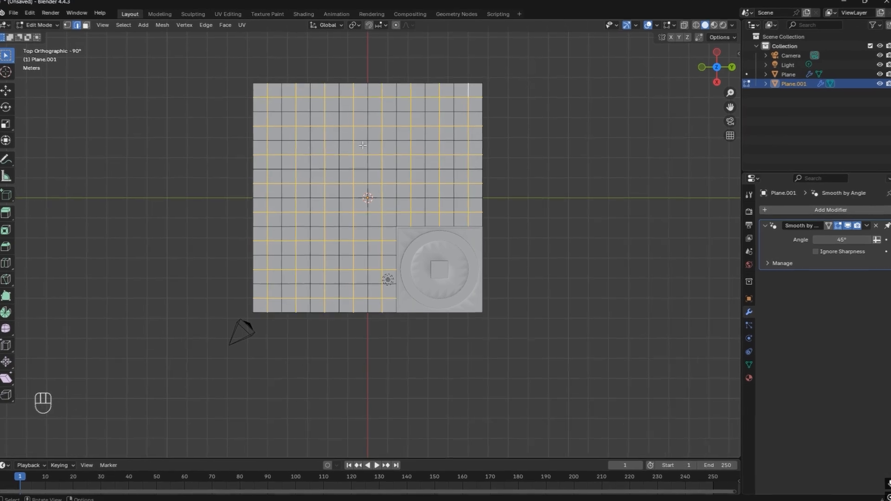
key("x")
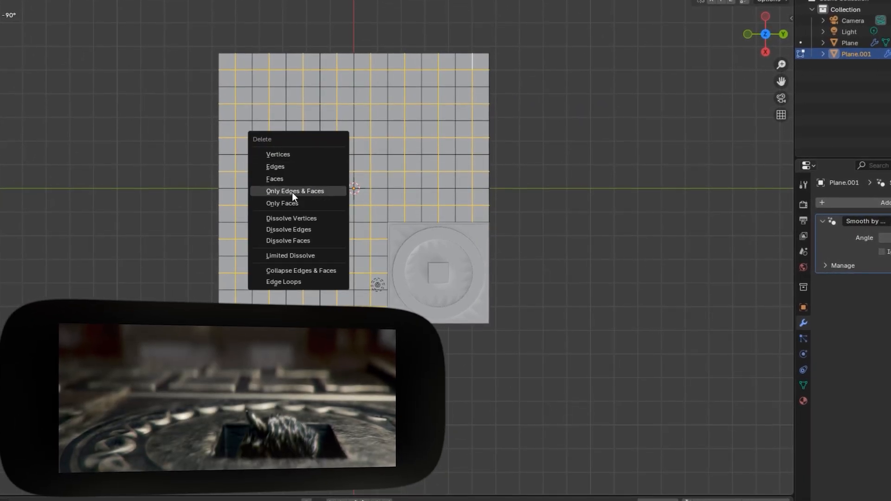
left_click(289, 230)
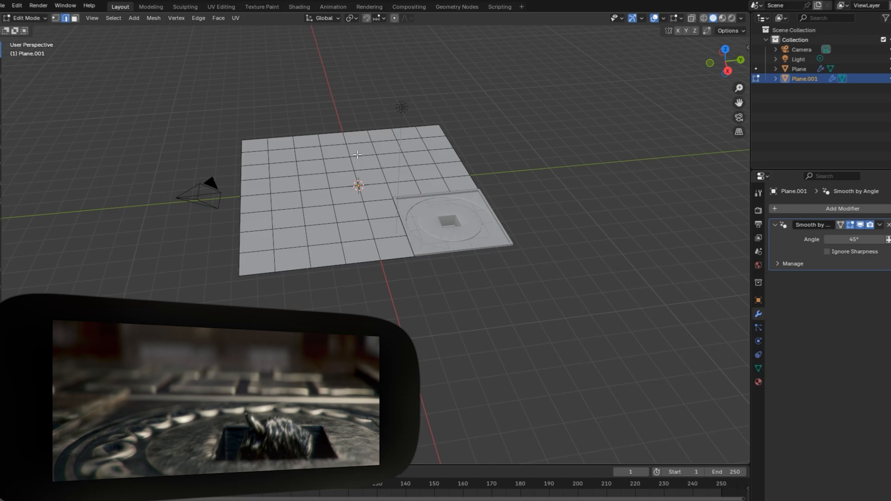
- Select all the floor plane's faces and extrude them as individual faces with a 0 m offset
scroll(357, 155, "up", 4)
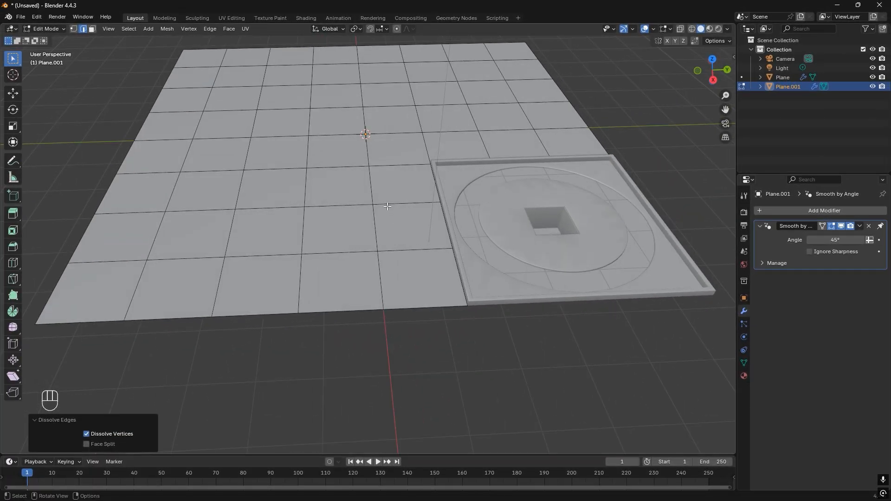
key("3")
left_click(404, 184, "shift")
left_click(339, 187, "shift")
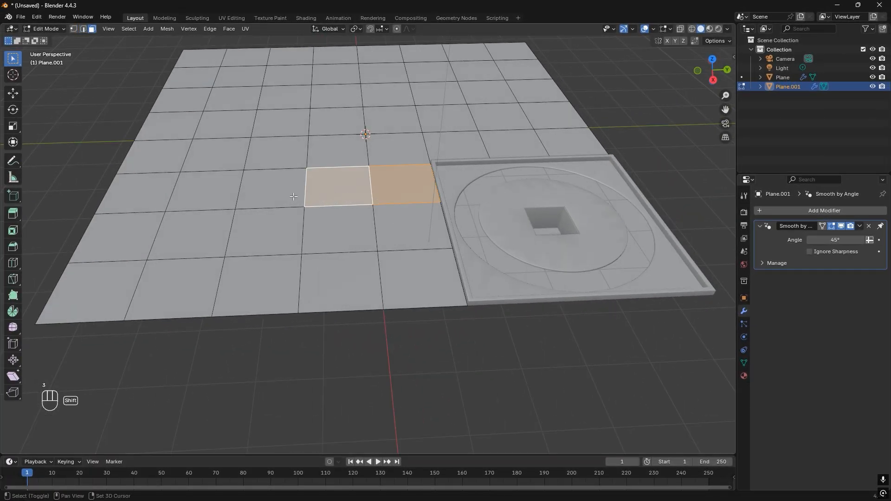
left_click(274, 188, "shift")
left_click(209, 190, "shift")
left_click(149, 192, "shift")
key("a")
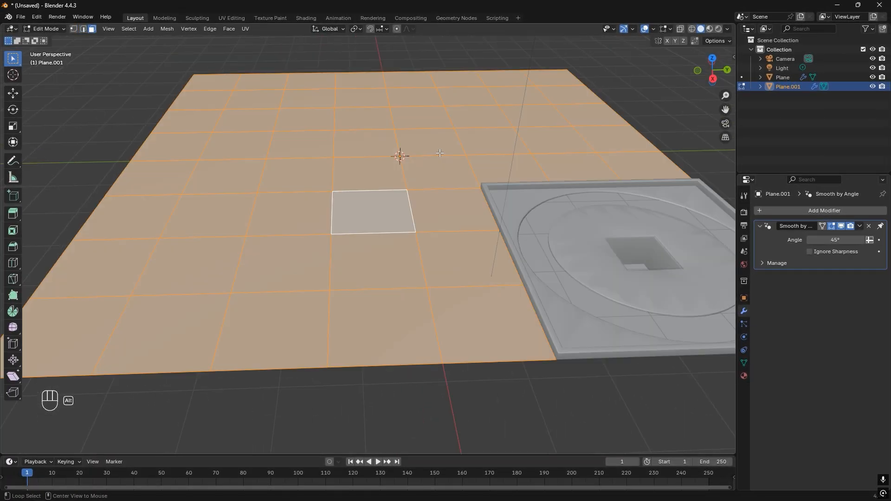
key("alt+e")
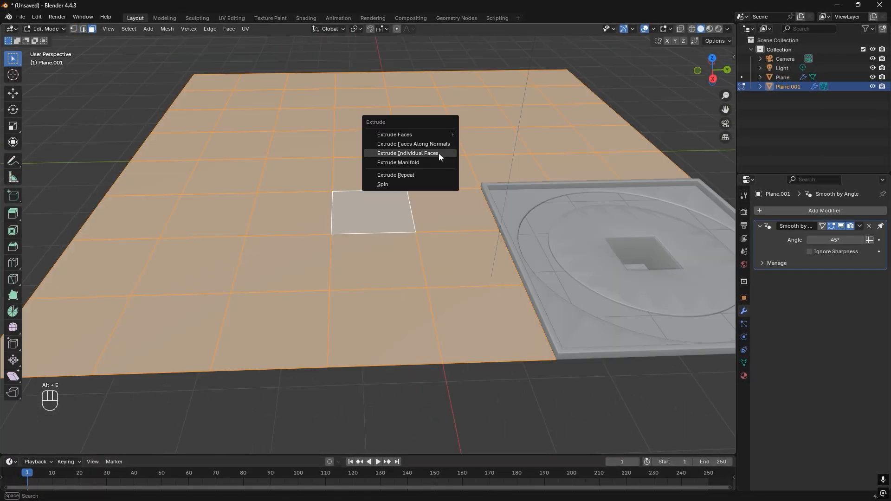
left_click(405, 153)
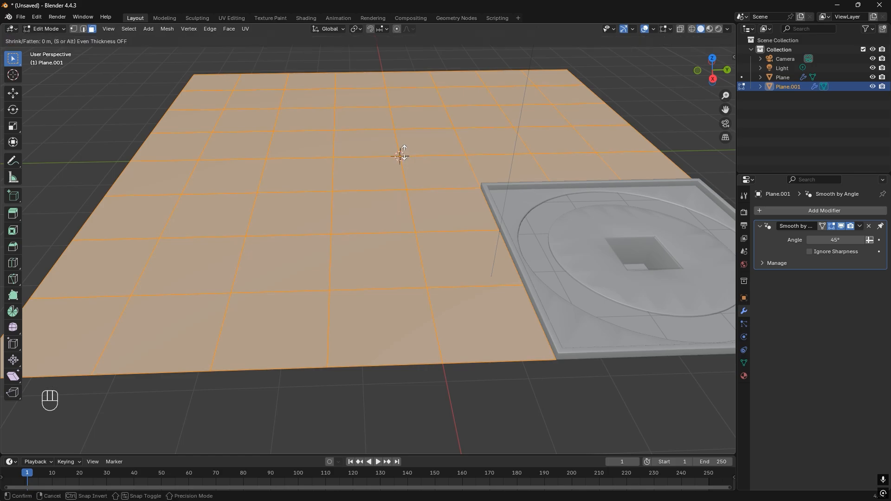
left_click(403, 154)
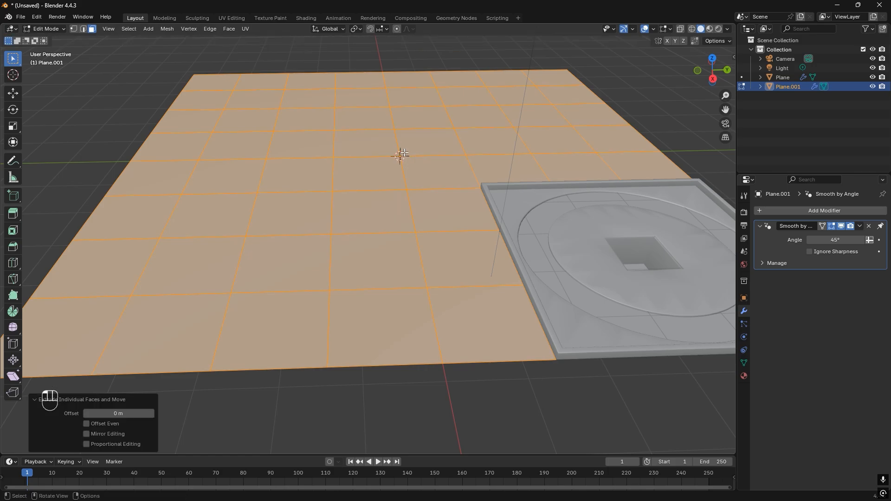
- Set the pivot point to Individual Origins and scale the extruded faces to about 0.837 to leave gaps between tiles
left_click(358, 29)
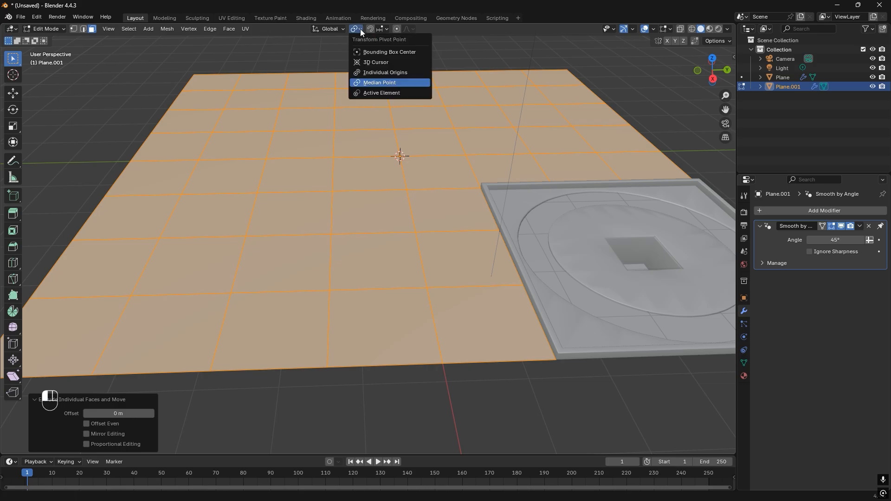
left_click(361, 73)
key("s")
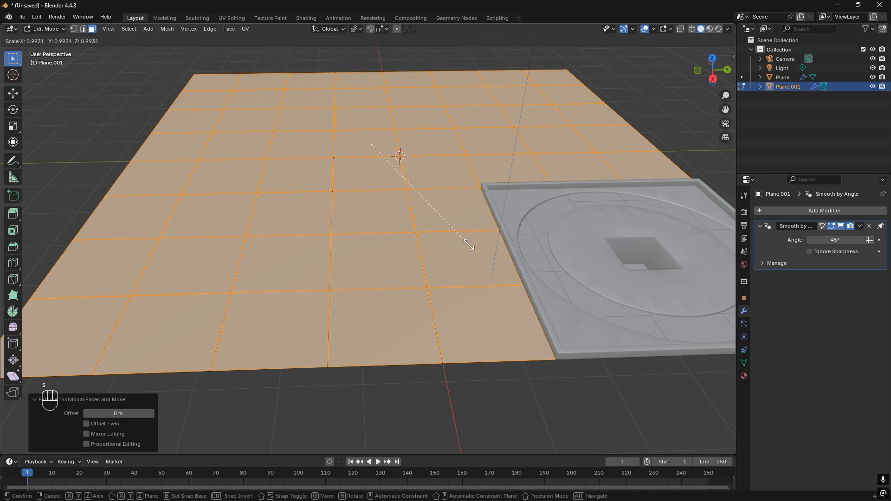
left_click(446, 235)
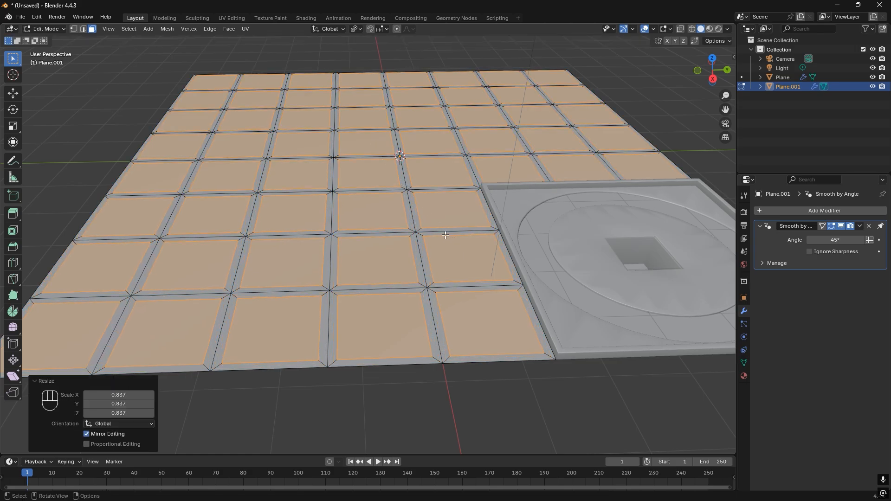
- Extrude the tile faces up about 0.09 m along Z and raise them about 0.032 m more
key("e")
key("z")
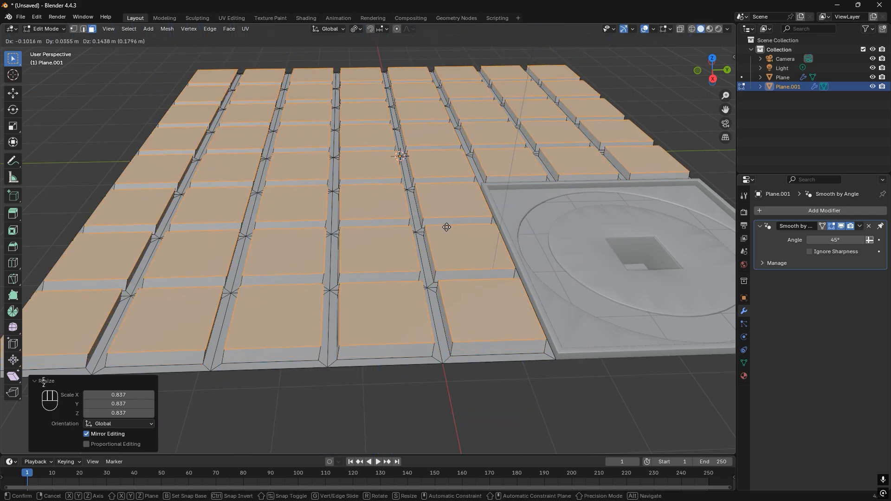
key("z")
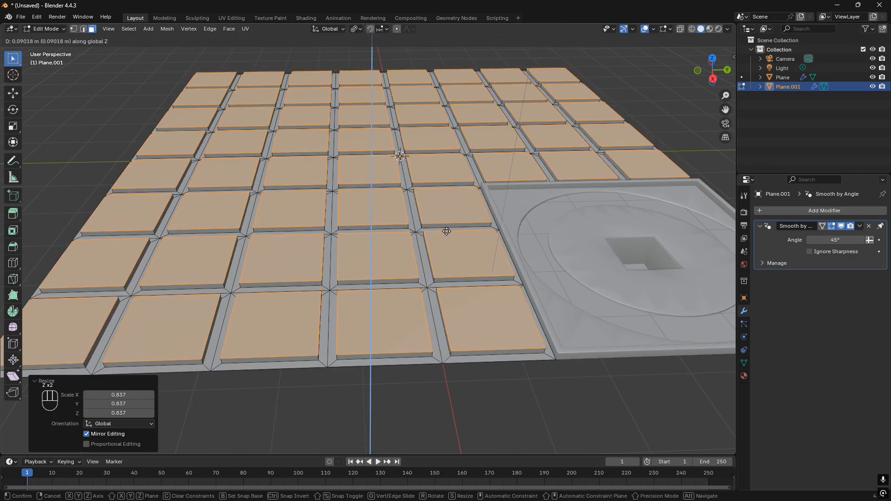
left_click(446, 231)
middle_click_drag(447, 231, 456, 194)
scroll(450, 194, "up", 4)
key("g")
key("z")
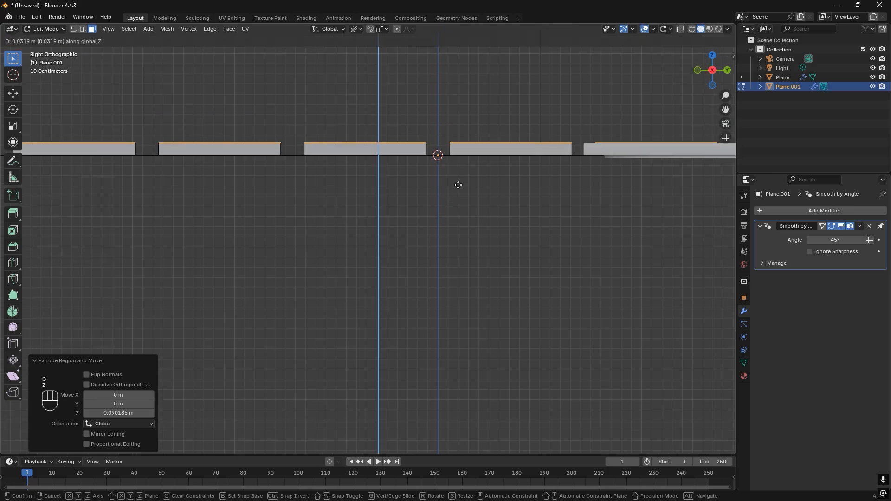
left_click(458, 185)
scroll(467, 176, "up", 5)
middle_click_drag(467, 187, 459, 228)
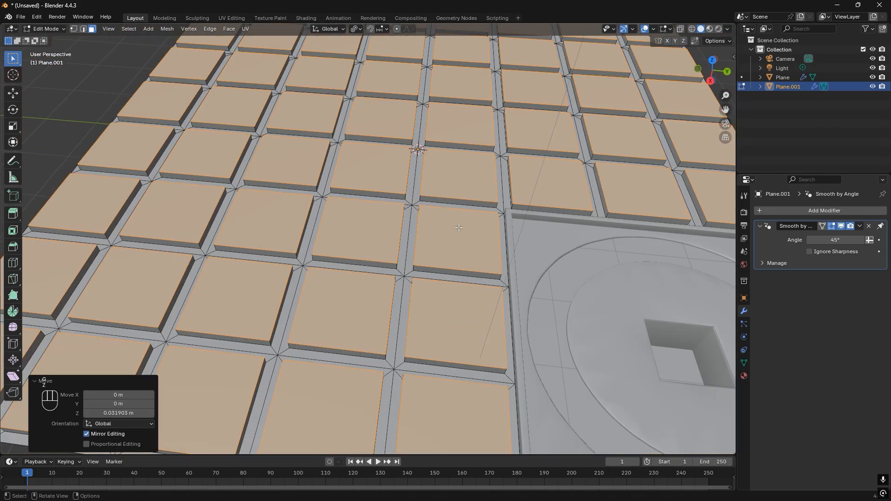
- Extrude the tile tops in place and scale them inward to leave a narrow border on every tile
scroll(459, 227, "down", 8)
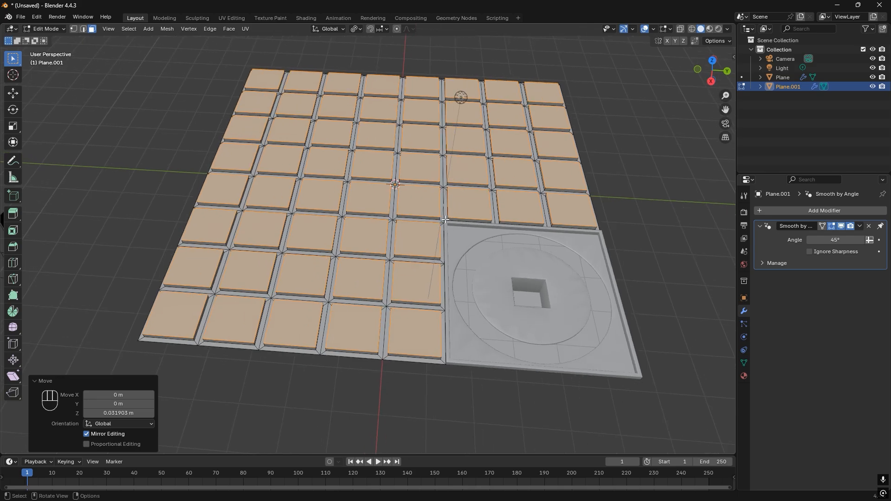
key("e")
key("s")
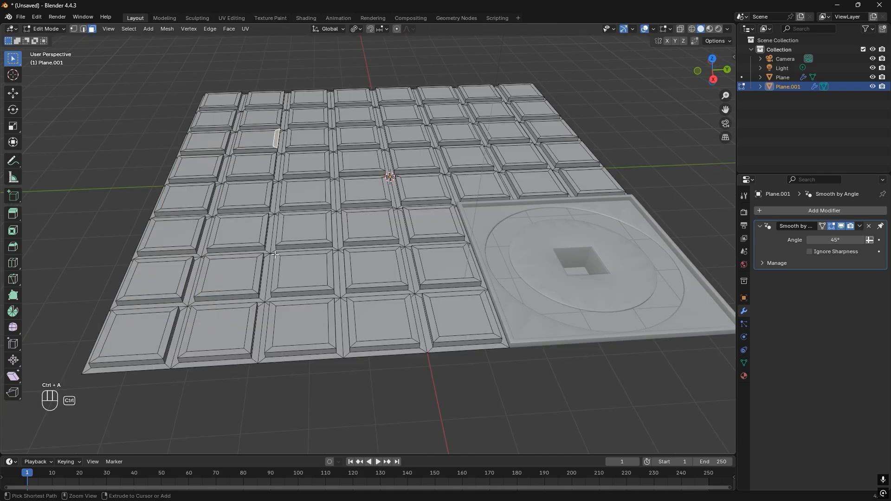
- Select alternating inner tile faces in a checkerboard pattern, extrude them in place and scale them to about 0.944
left_click(134, 334, "shift")
left_click(301, 325, "shift")
left_click(460, 316, "shift")
left_click(375, 268, "shift")
left_click(230, 275, "shift")
left_click(172, 234, "shift")
left_click(304, 228, "shift")
left_click(432, 222, "shift")
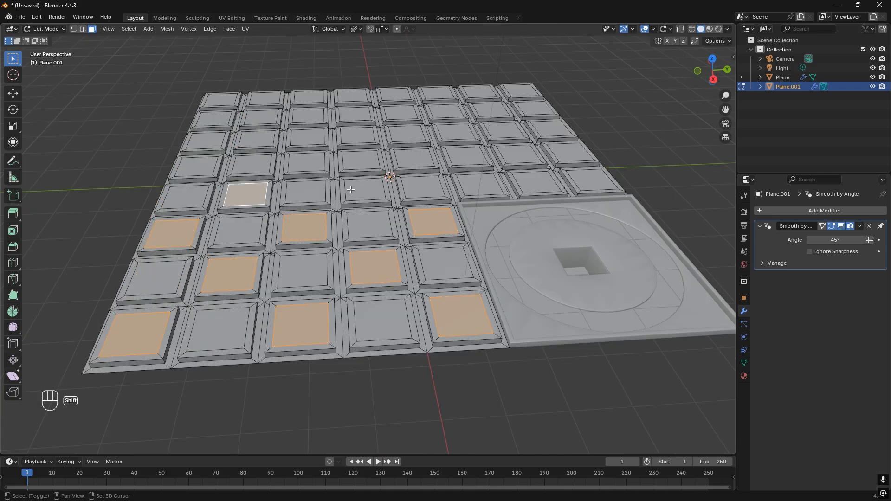
left_click(354, 189, "shift")
left_click(479, 184, "shift")
left_click(591, 180, "shift")
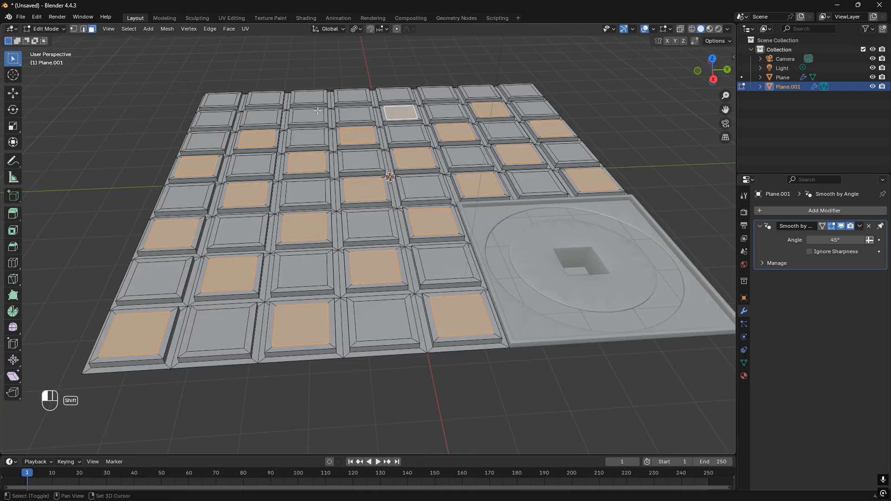
left_click(434, 93, "shift")
middle_click_drag(433, 93, 436, 144)
key("e")
key("s")
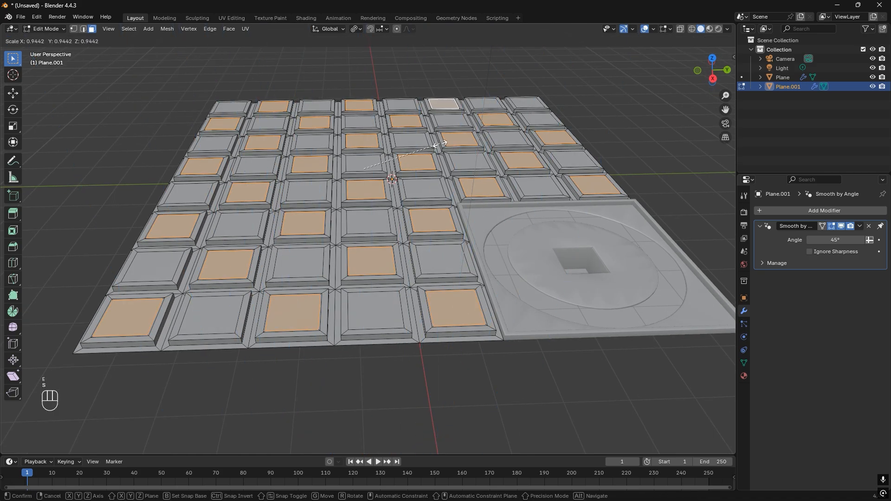
left_click(439, 144)
- Lower the checkerboard tile faces about 0.027 m along Z to form shallow recesses
key("g")
key("z")
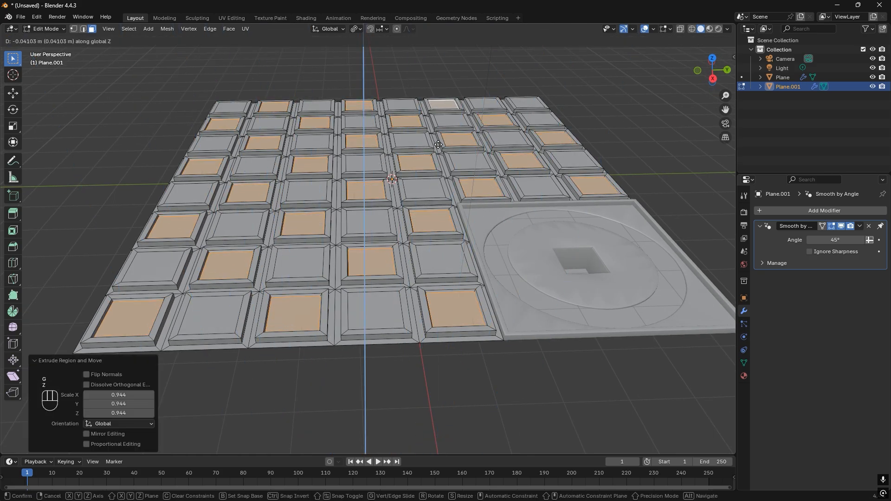
left_click(439, 146)
middle_click_drag(478, 167, 457, 232)
scroll(455, 240, "up", 4)
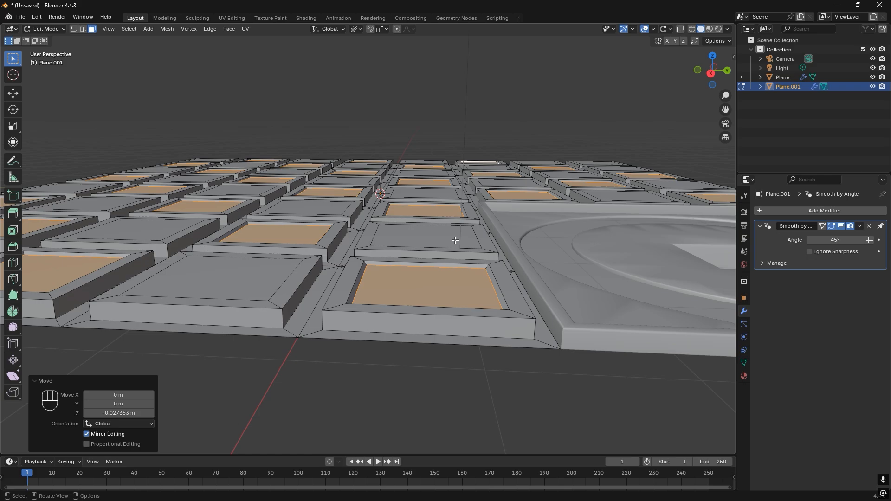
- Lower the recessed face of the front-row tile beside the square panel about 0.53 m along Z as a deep hole
left_click(430, 282)
key("g")
key("z")
left_click(420, 358)
scroll(420, 355, "down", 2)
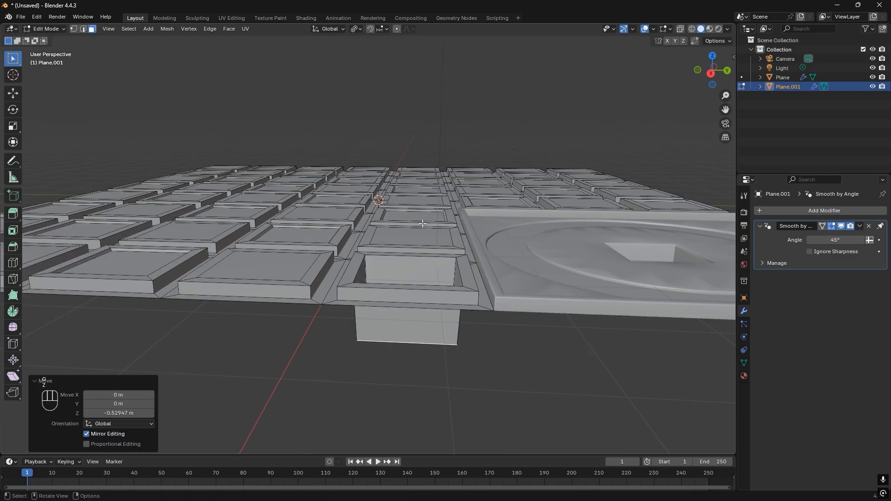
- Bevel all edges of the tiled floor object with one segment and an offset of about 0.005 m
middle_click_drag(367, 195, 316, 211)
key("Tab")
key("Tab")
key("a")
key("ctrl+b")
scroll(312, 211, "down", 1)
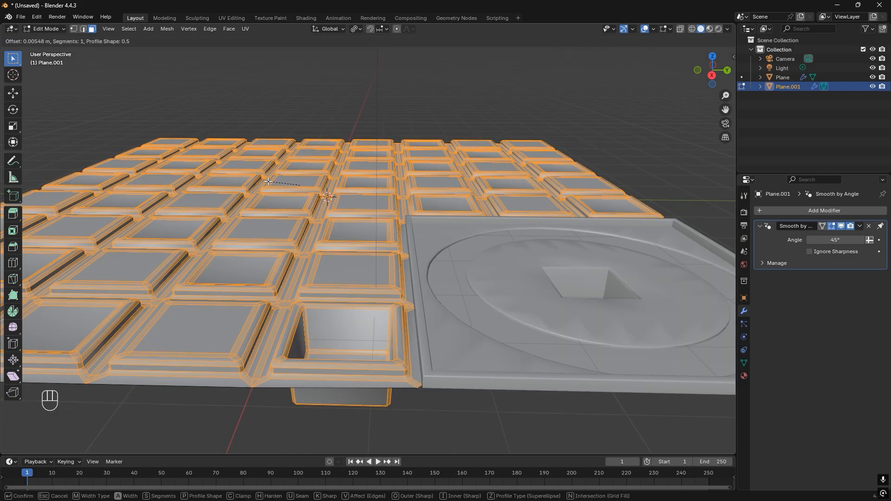
left_click(269, 180)
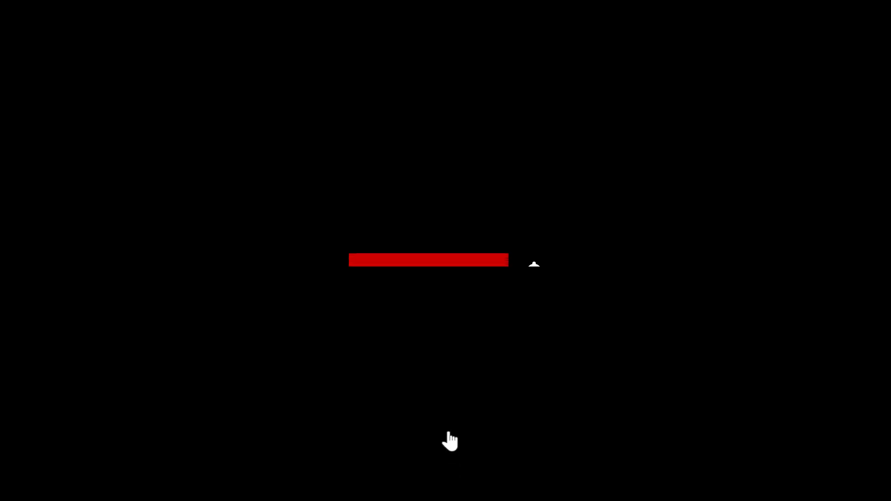